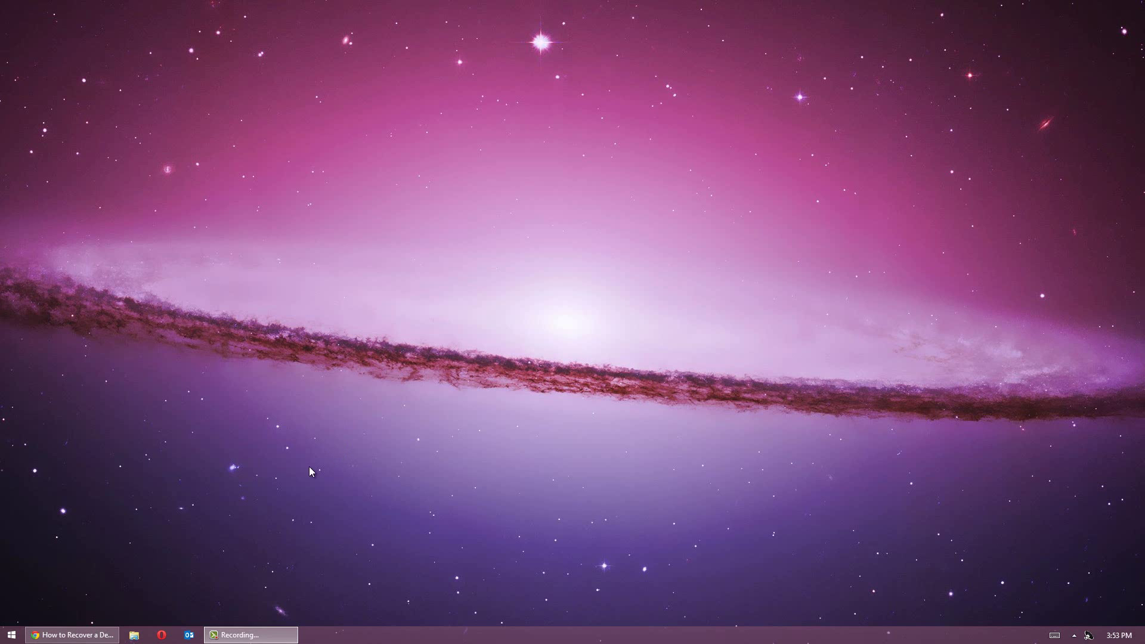
# - Search This PC in File Explorer for 'enter file name here'
pyautogui.press('super+e')
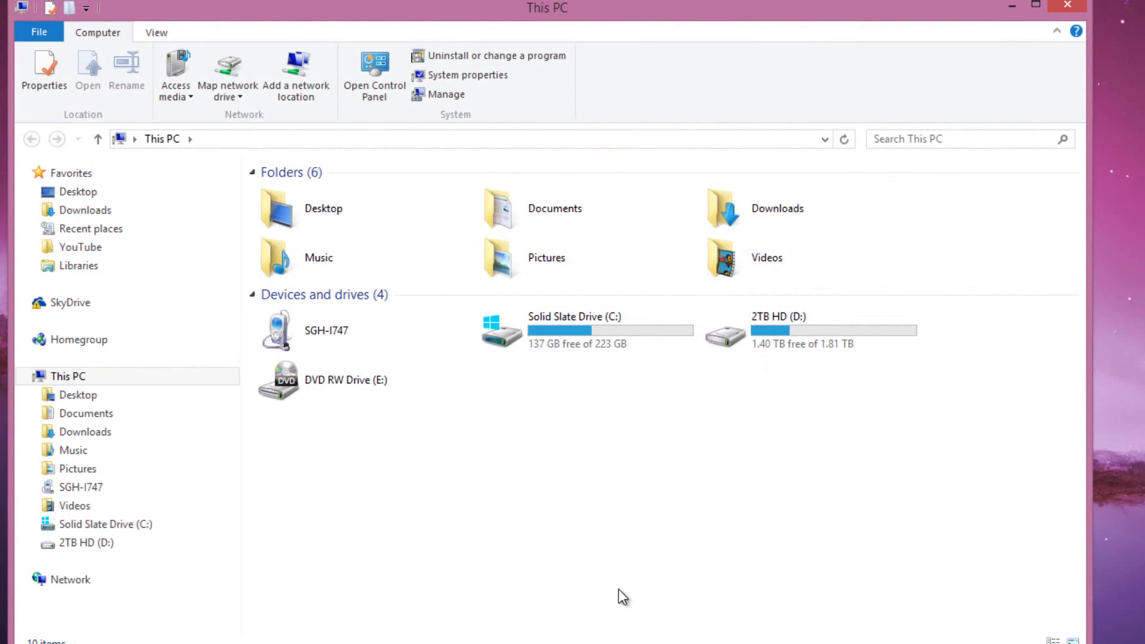
pyautogui.click(936, 143)
pyautogui.write('enter')
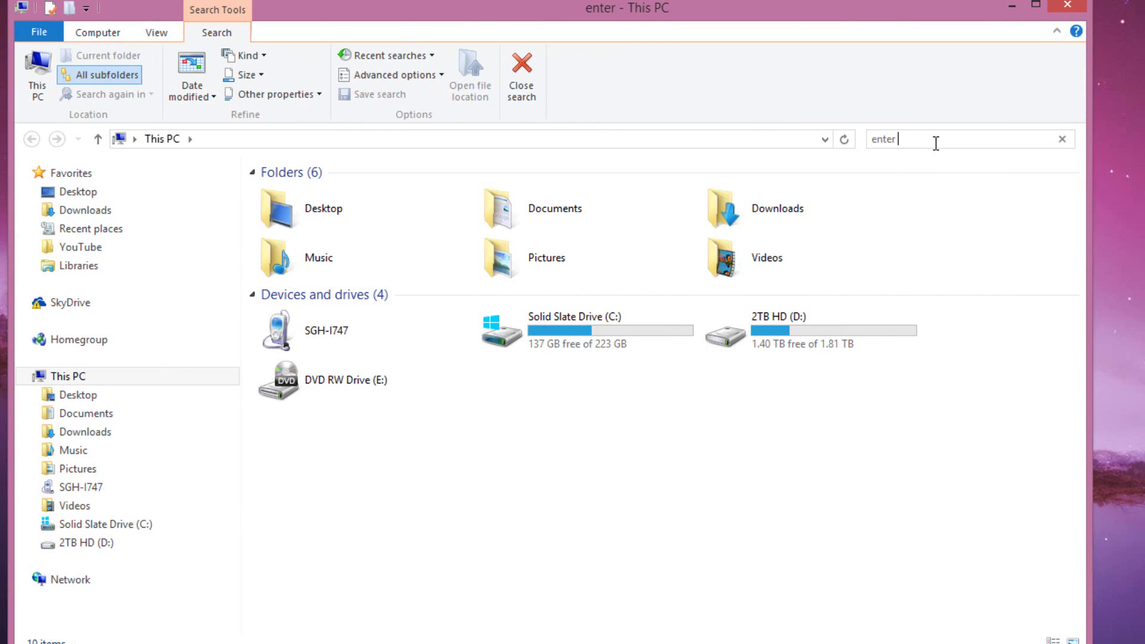
pyautogui.write(' file name')
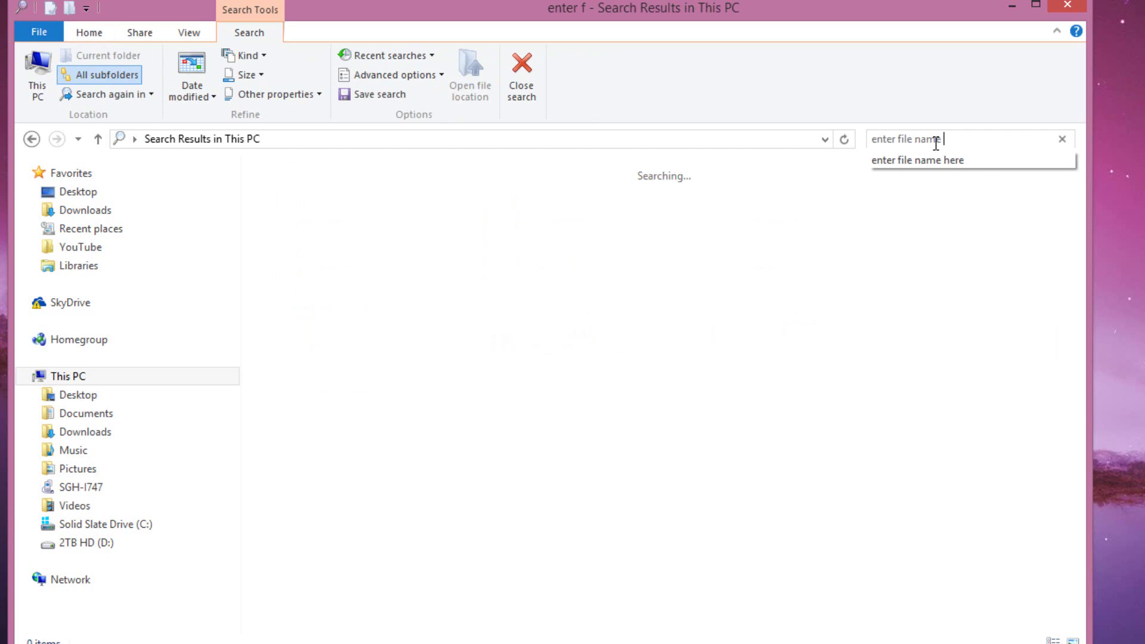
pyautogui.write(' here')
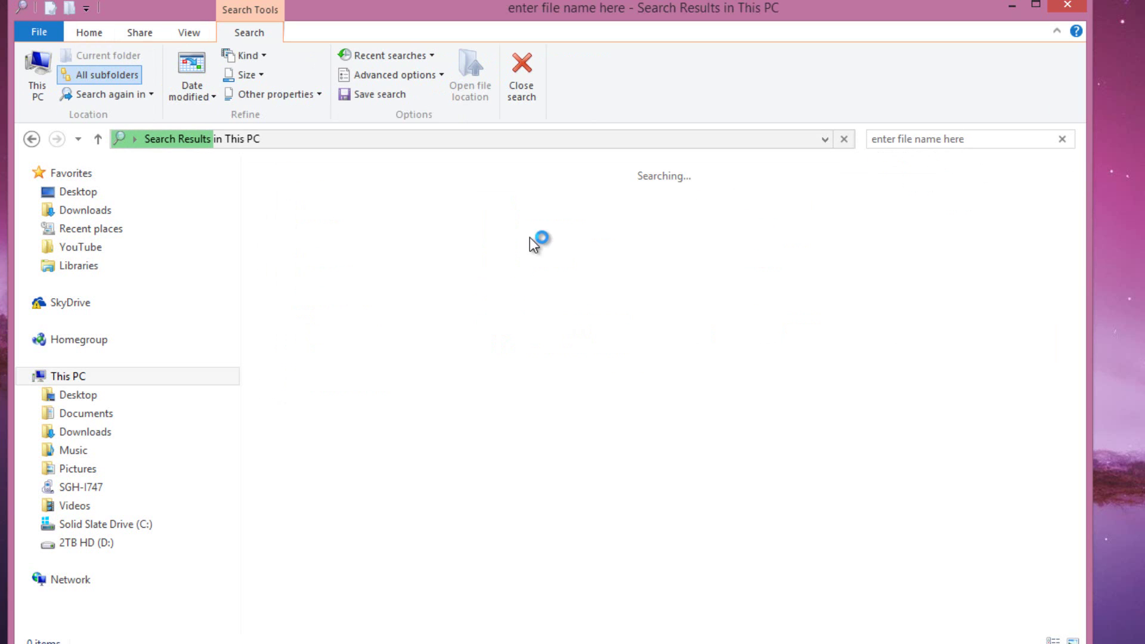
# - Open the Recycle Bin from the Desktop and search it for 'enter file name here'
pyautogui.click(80, 192)
pyautogui.click(512, 298)
pyautogui.doubleClick(511, 292)
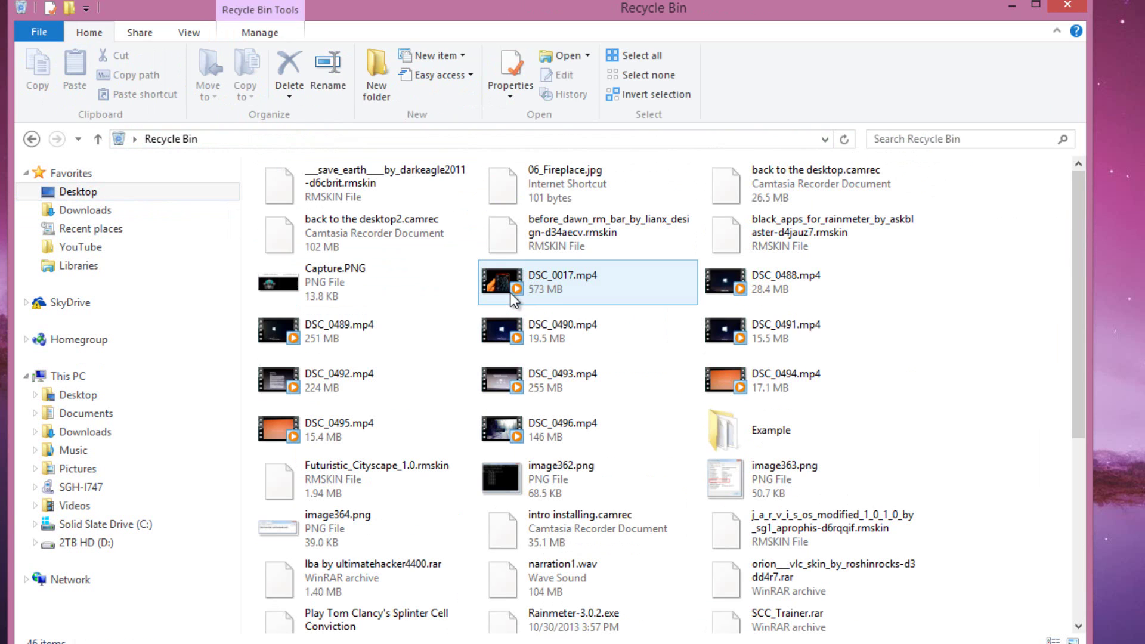
pyautogui.click(954, 141)
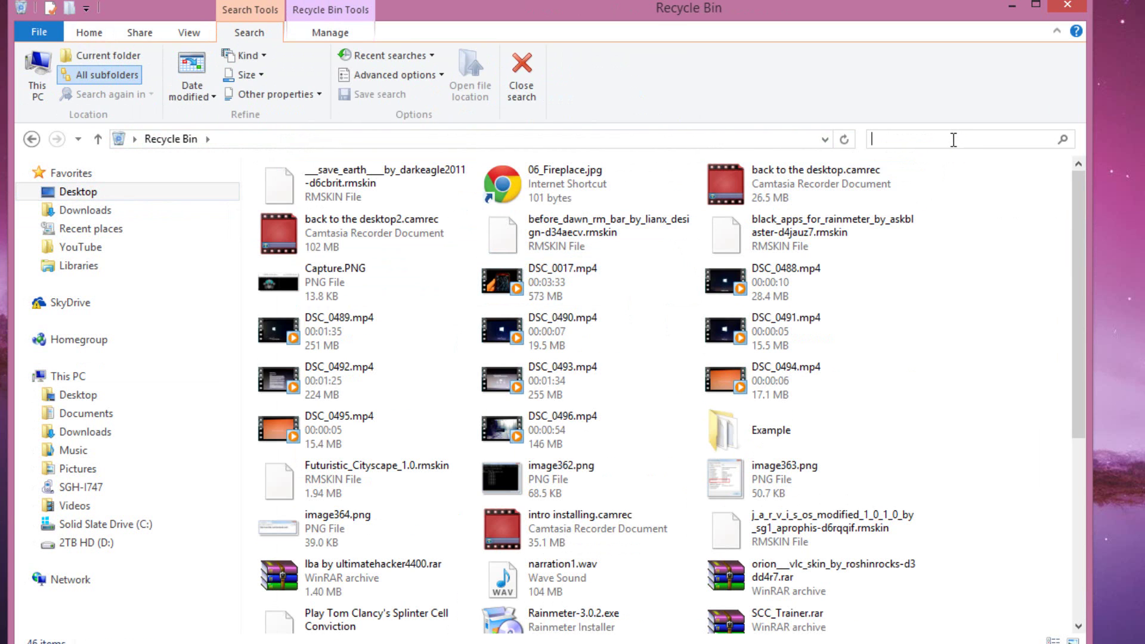
pyautogui.write('enter')
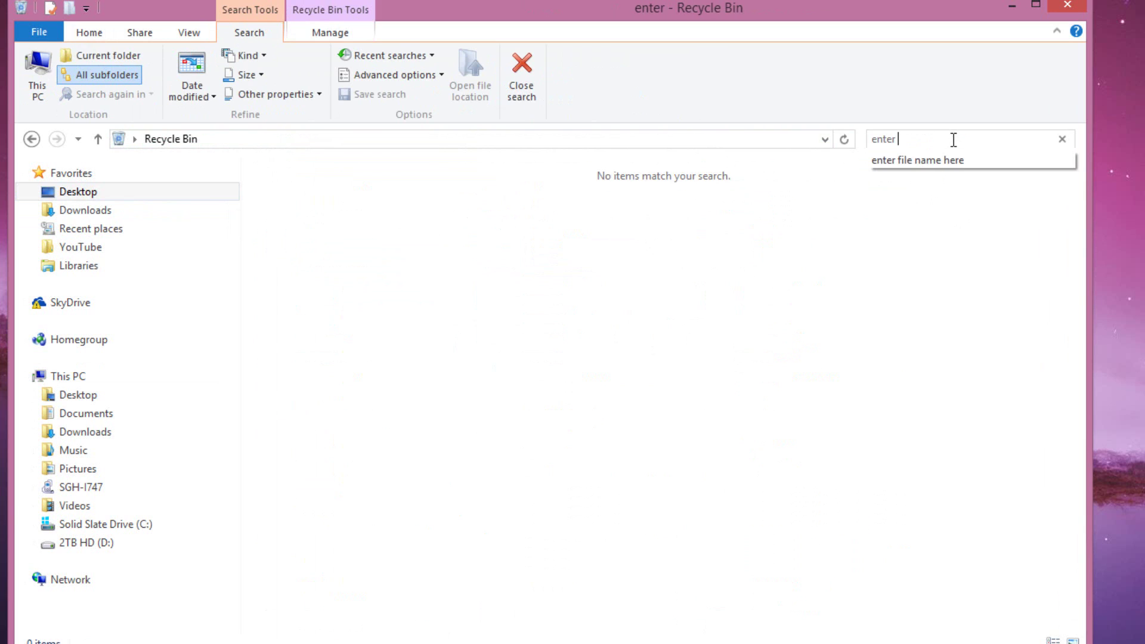
pyautogui.write(' file name here')
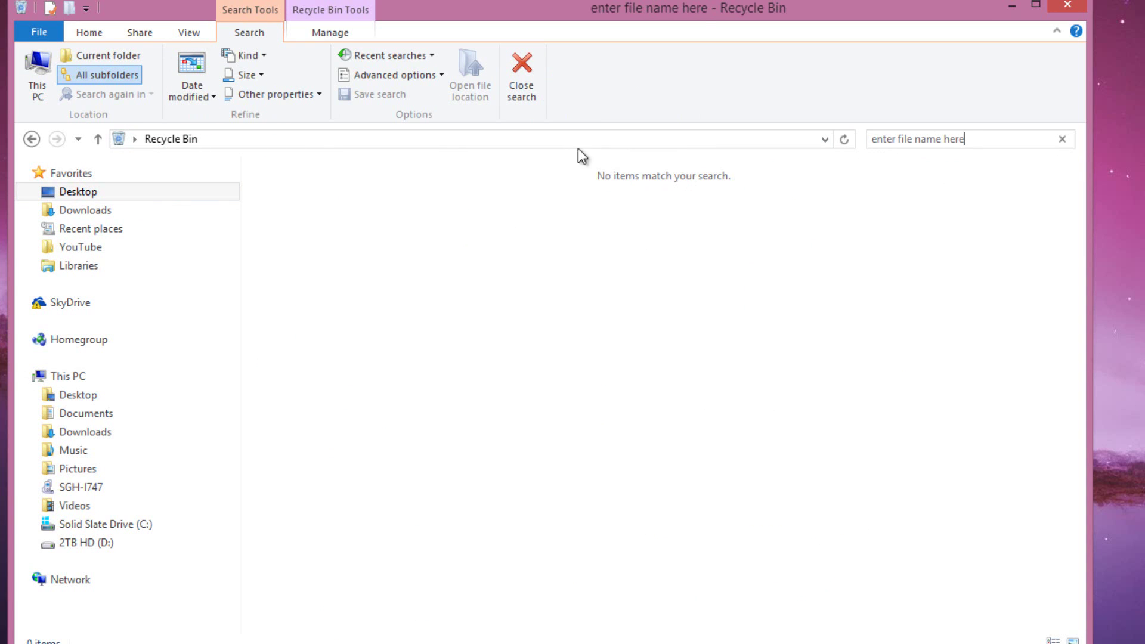
# - Clear the search and restore 06_Fireplace.jpg from the Recycle Bin
pyautogui.click(31, 139)
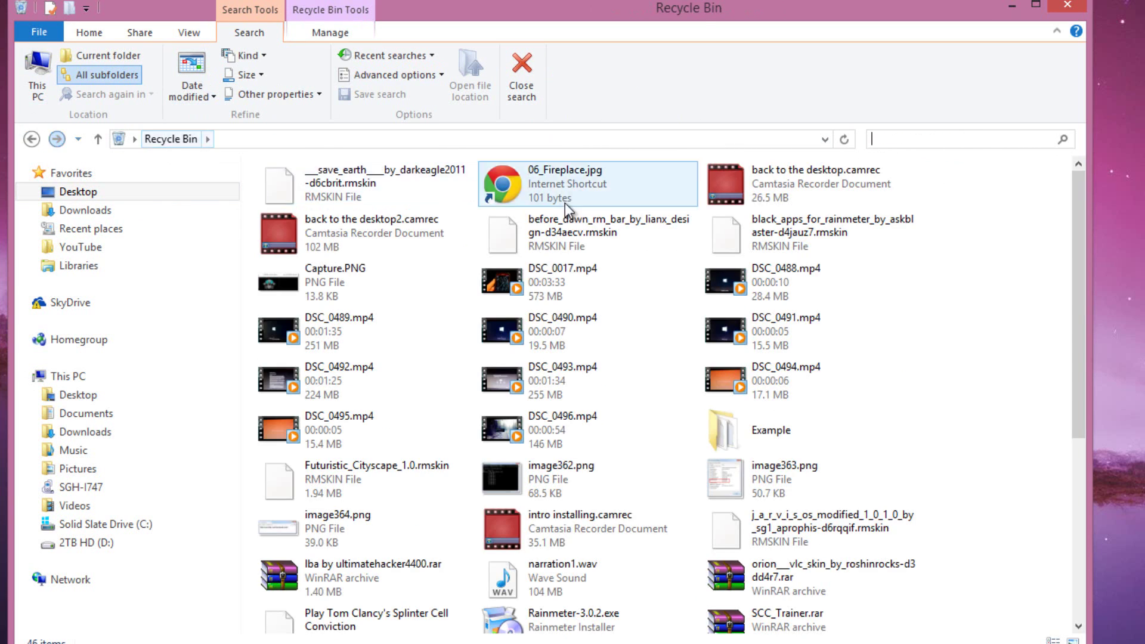
pyautogui.click(587, 192)
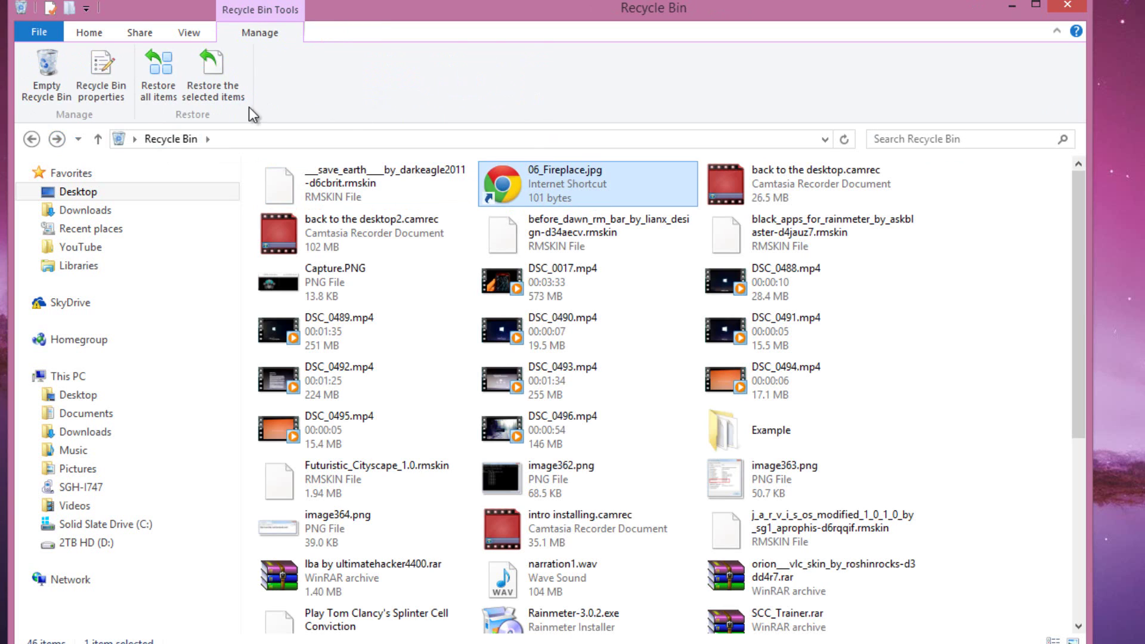
pyautogui.click(212, 88)
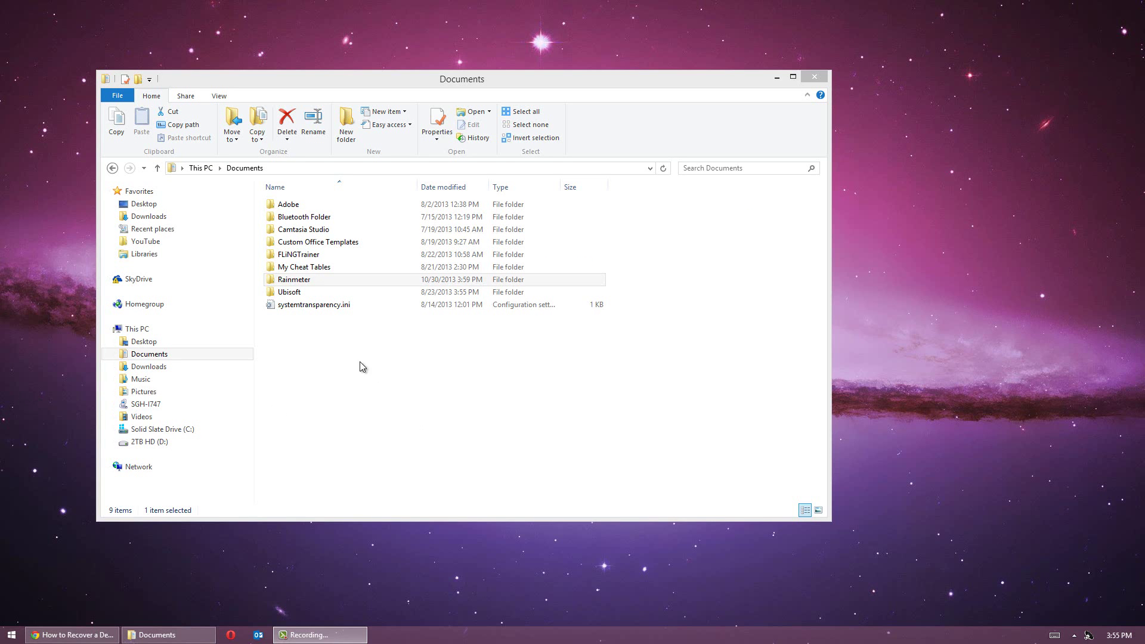
# - Open the Rainmeter folder's History and go to the File History settings
pyautogui.click(310, 284)
pyautogui.doubleClick(310, 281)
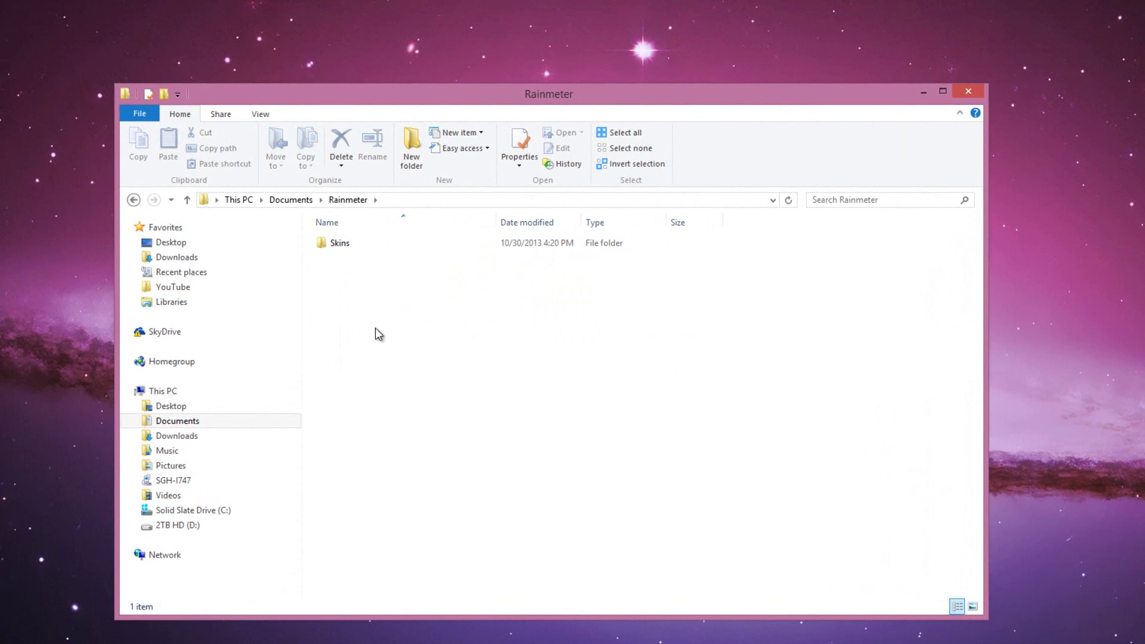
pyautogui.click(563, 164)
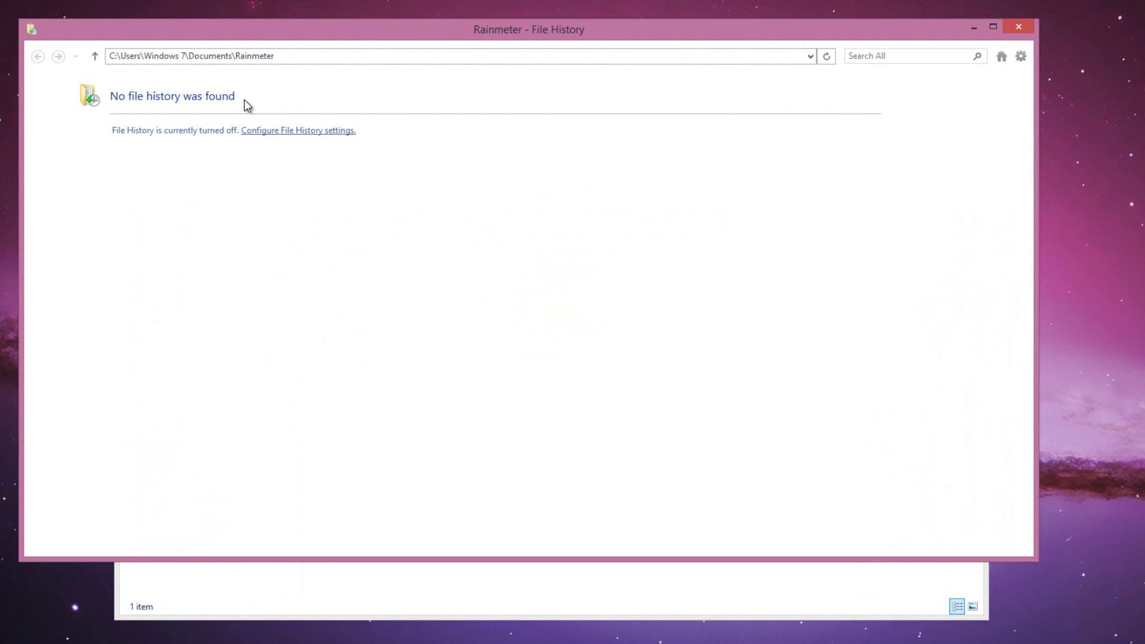
pyautogui.click(291, 131)
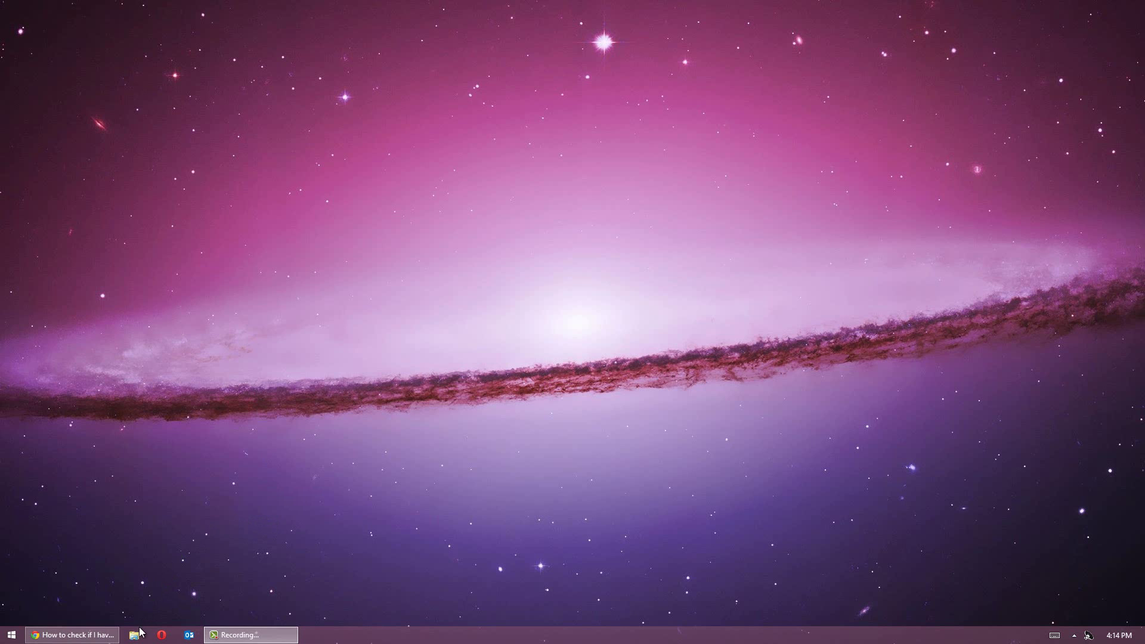
# - Open Device Manager from This PC's system properties and expand Disk drives
pyautogui.click(136, 634)
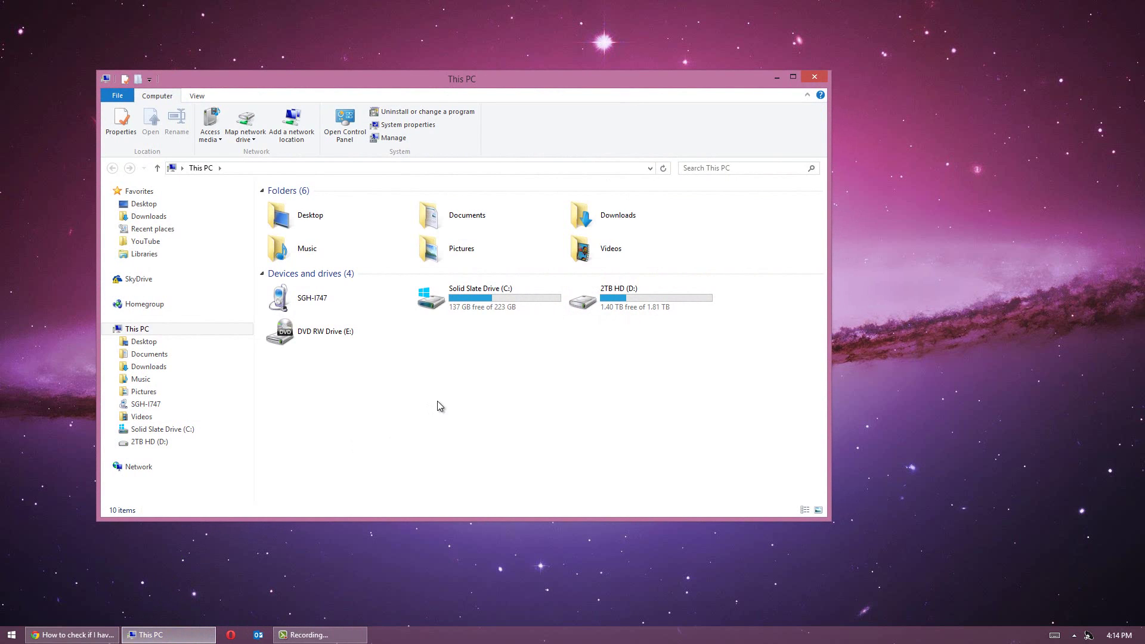
pyautogui.click(426, 125)
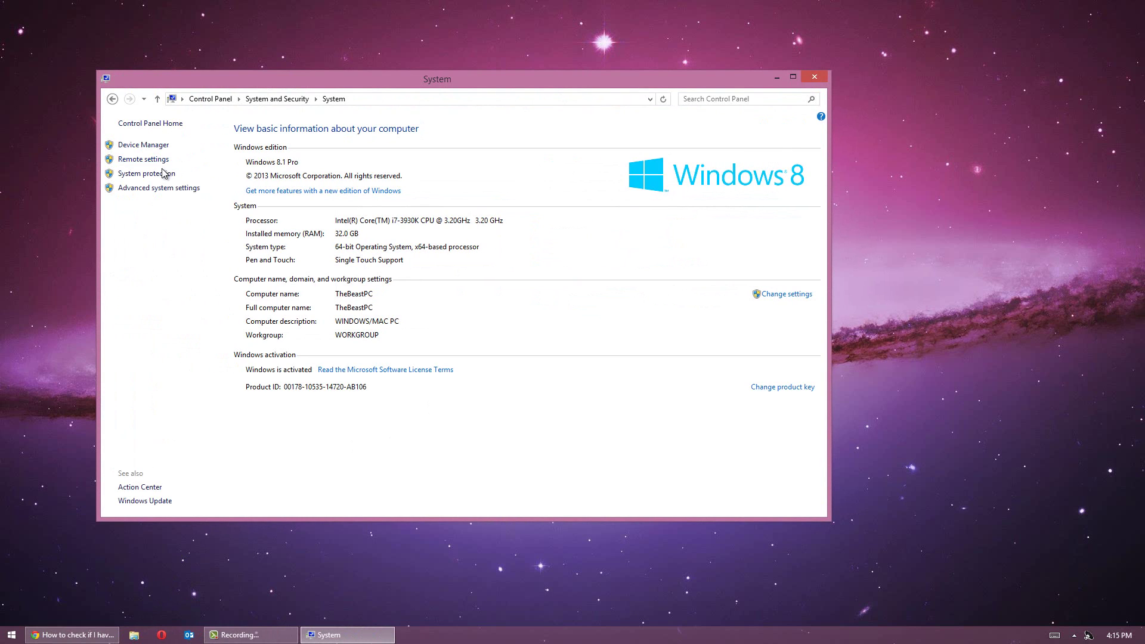
pyautogui.click(158, 145)
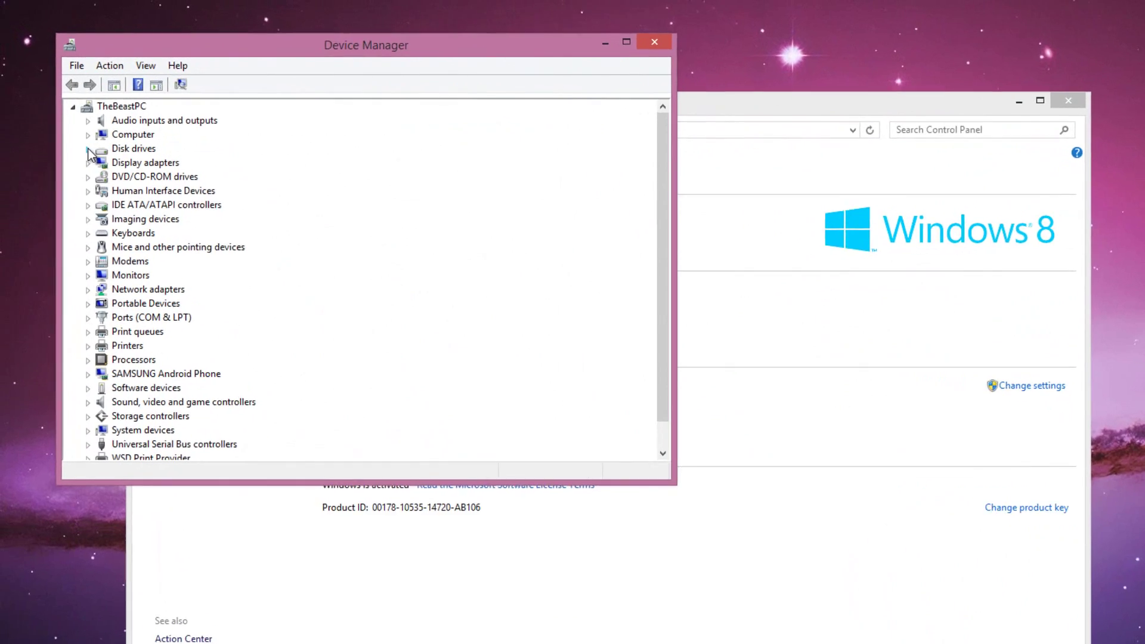
pyautogui.click(67, 113)
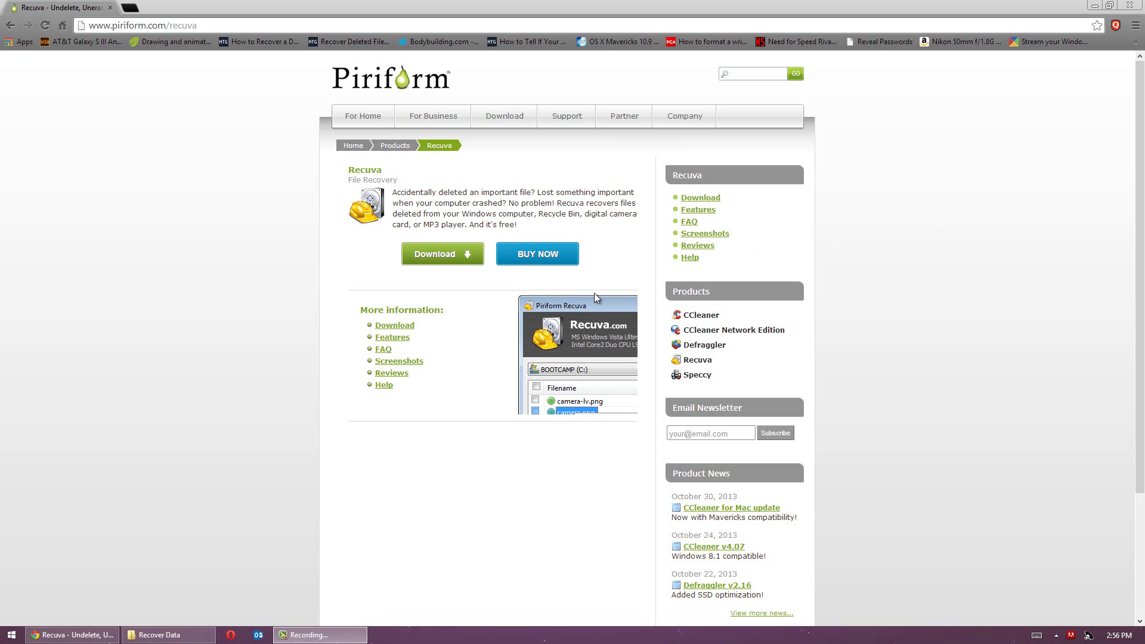
# - Download the free Recuva installer rcsetup148.exe from Piriform.com
pyautogui.click(407, 258)
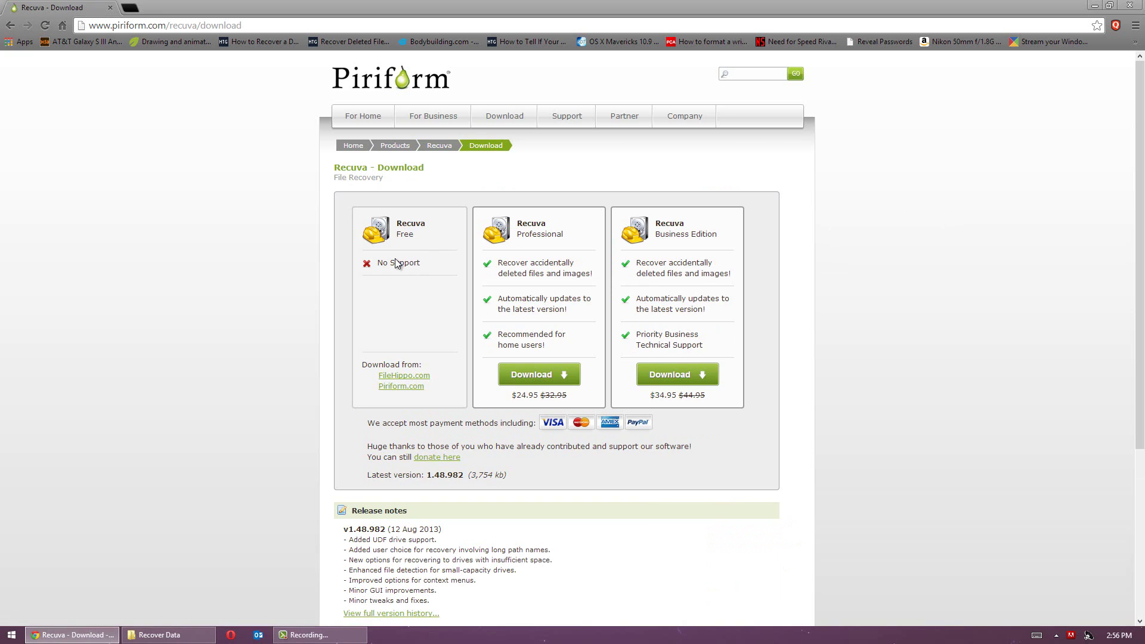
pyautogui.click(405, 388)
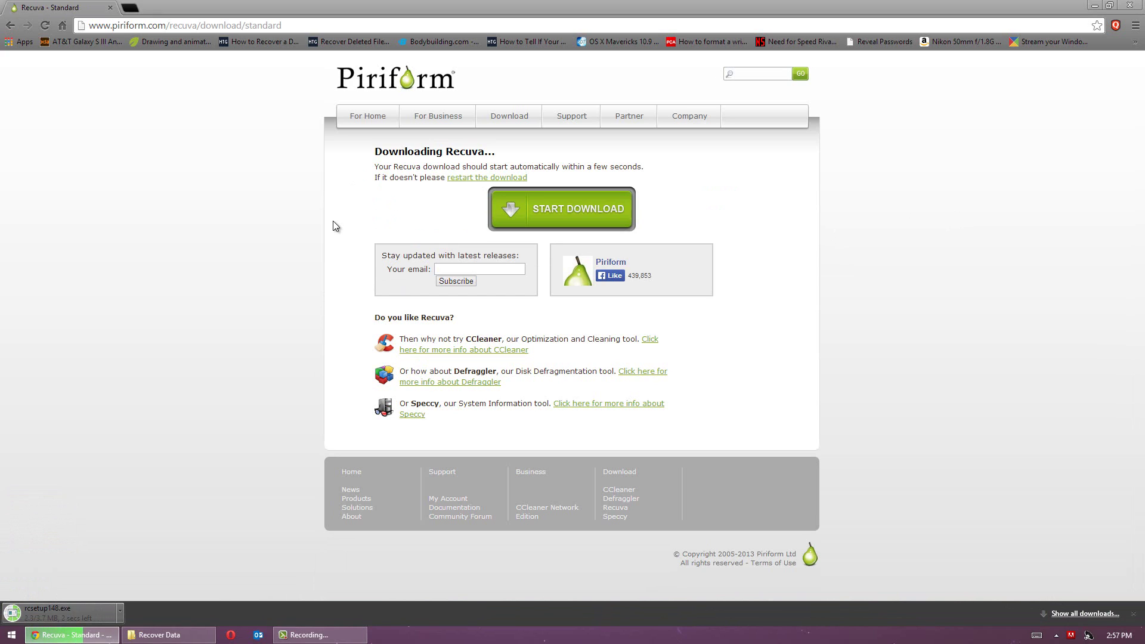
# - Launch the Recuva installer and choose advanced installation for the current user only
pyautogui.click(68, 614)
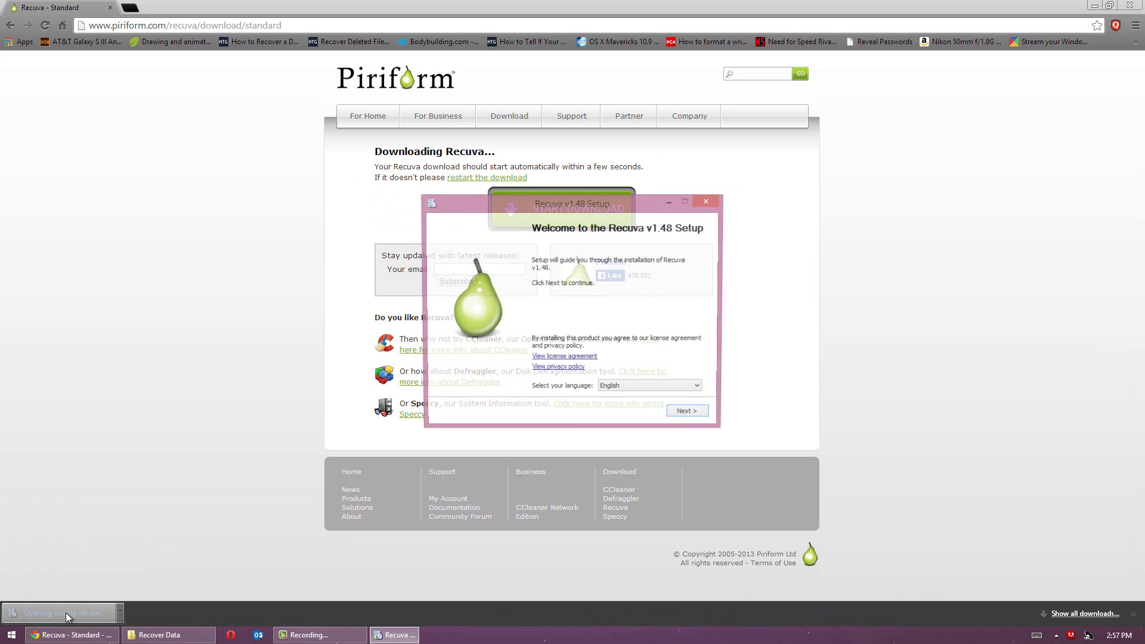
pyautogui.click(723, 451)
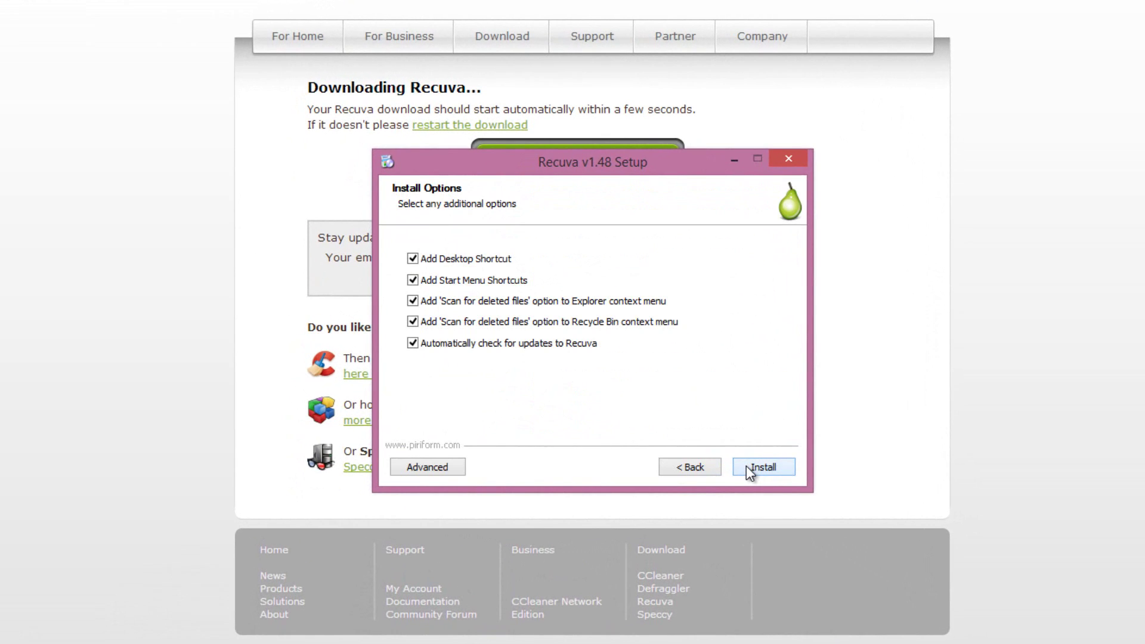
pyautogui.click(440, 462)
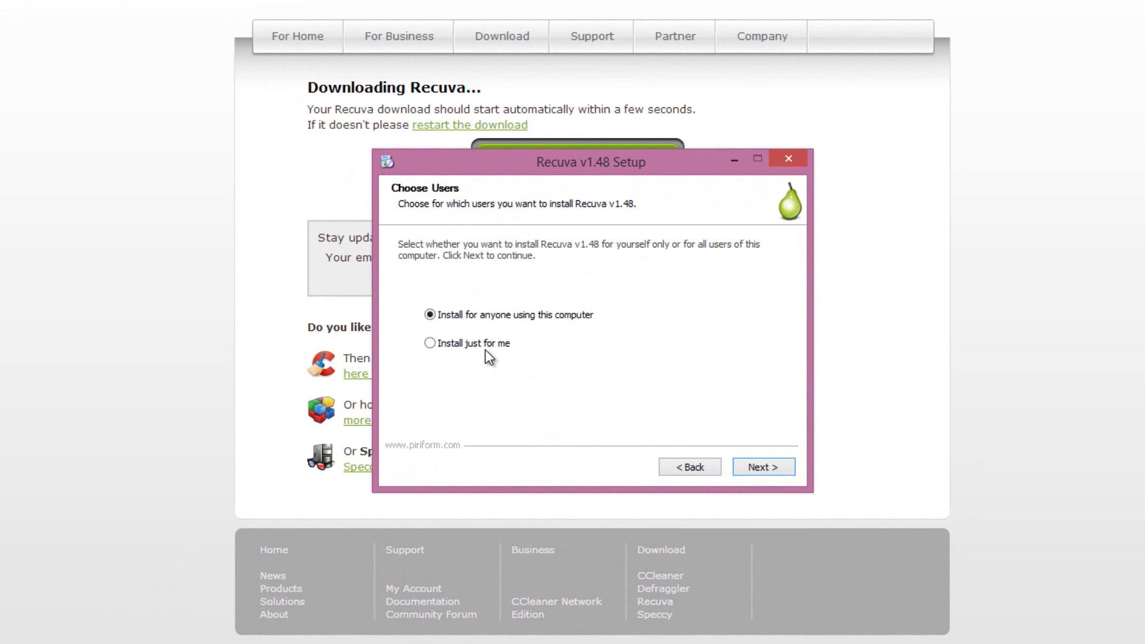
pyautogui.click(485, 344)
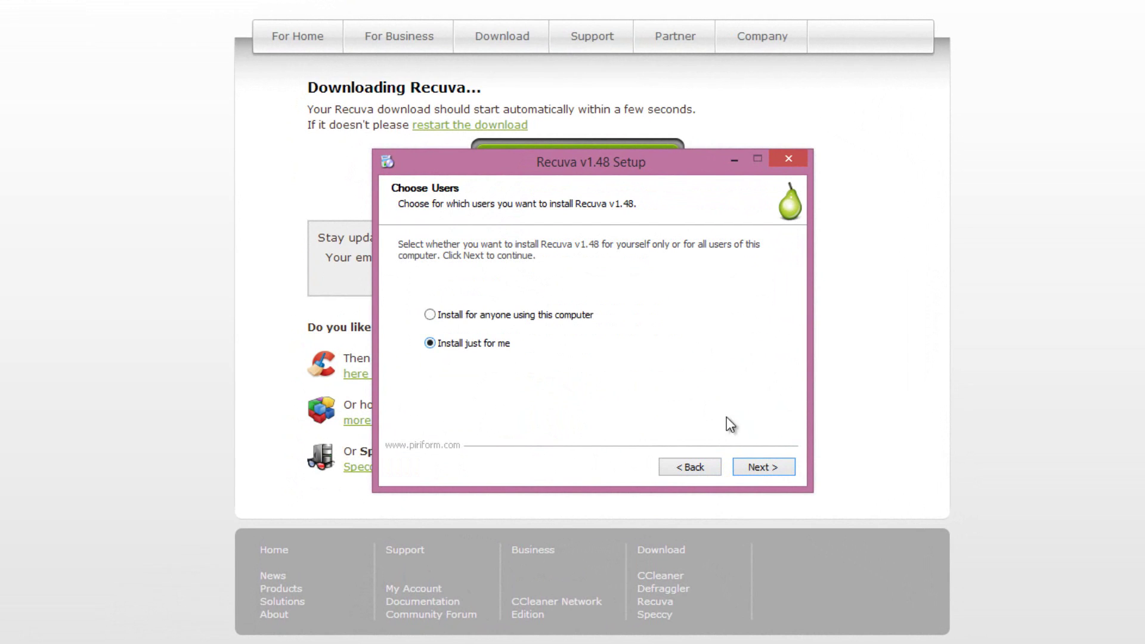
pyautogui.click(748, 467)
# - Set the install location to a new folder D:\Recuva on 2TB HD (D:)
pyautogui.click(724, 365)
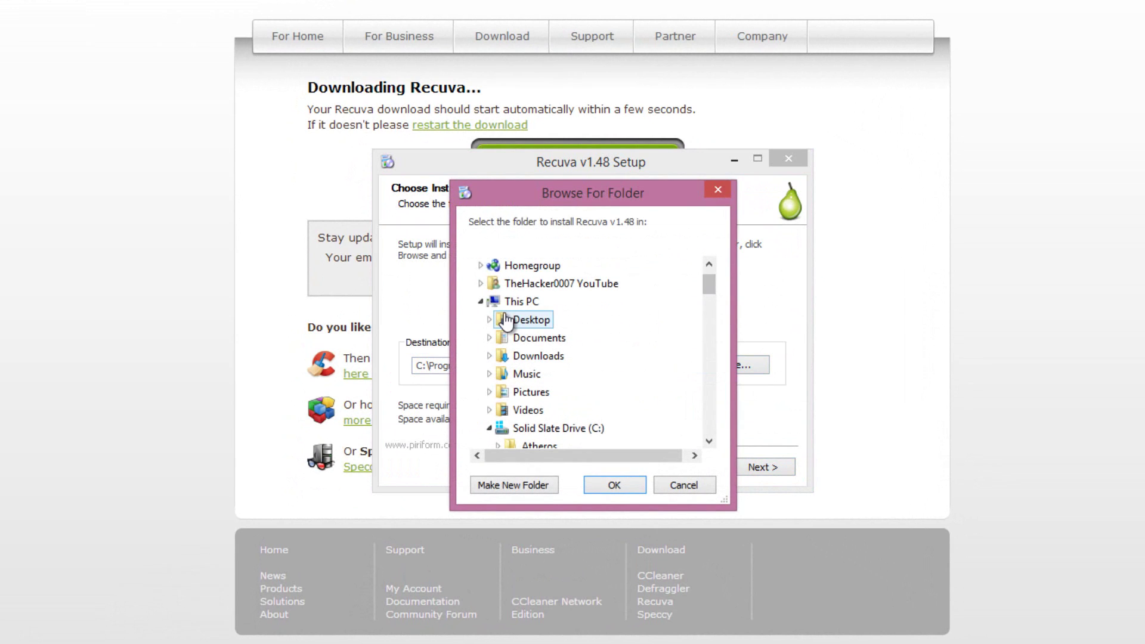
pyautogui.click(481, 301)
pyautogui.click(480, 338)
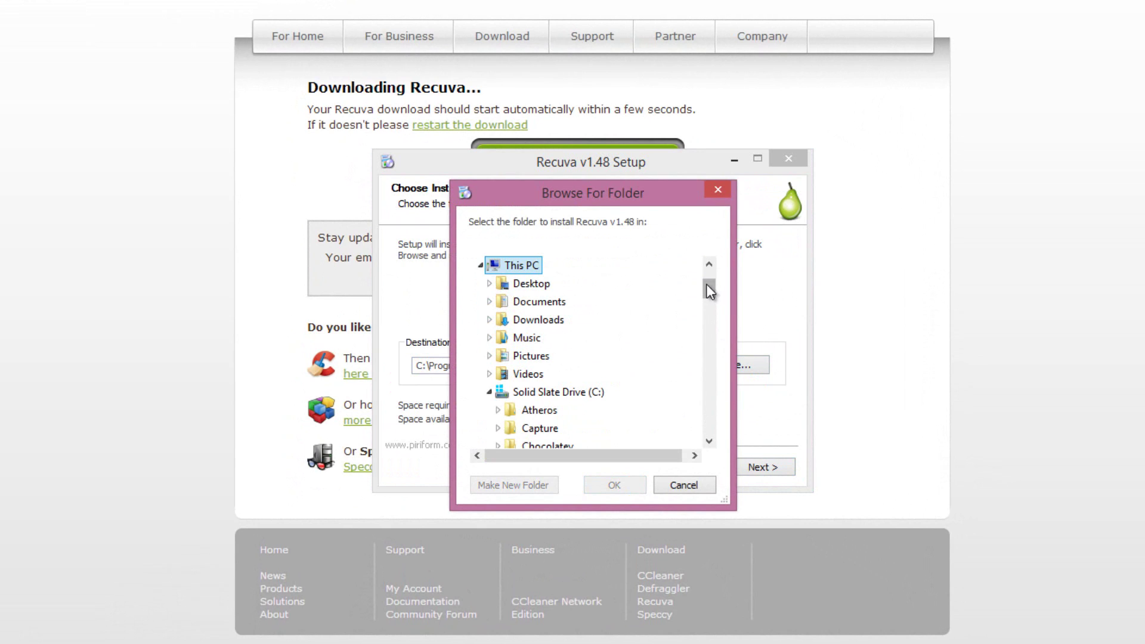
pyautogui.click(490, 393)
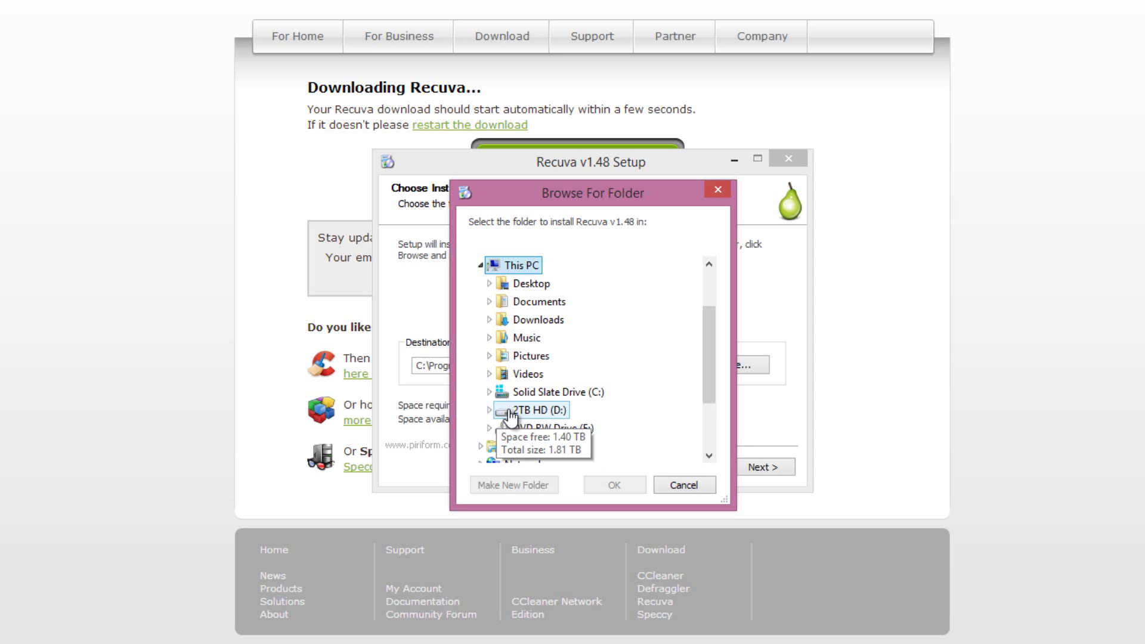
pyautogui.click(509, 412)
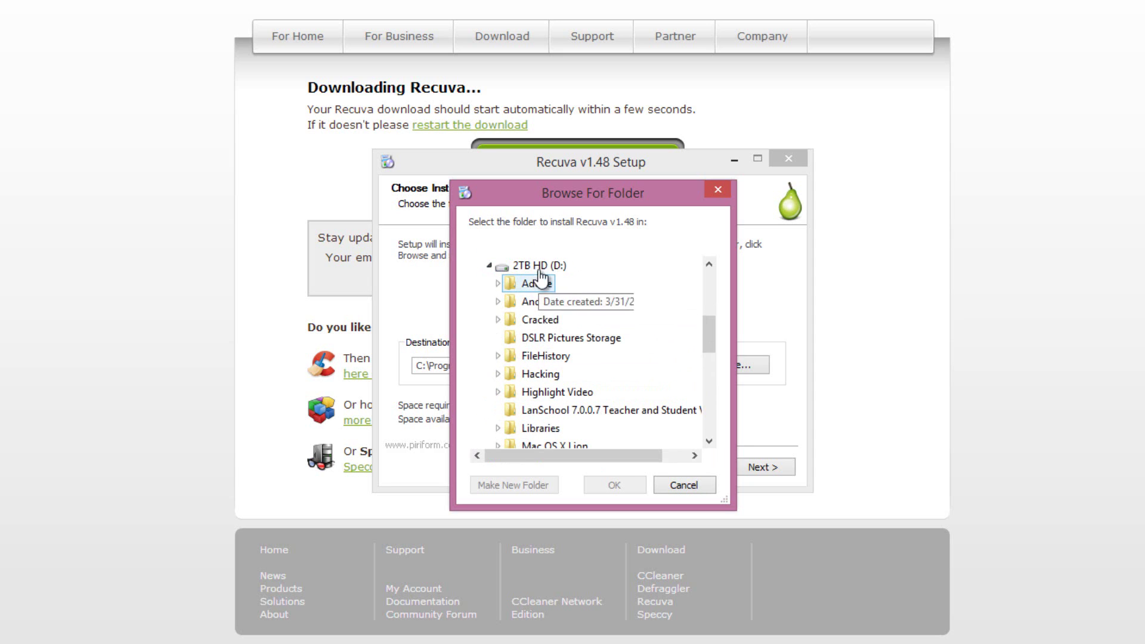
pyautogui.click(539, 268)
pyautogui.click(524, 486)
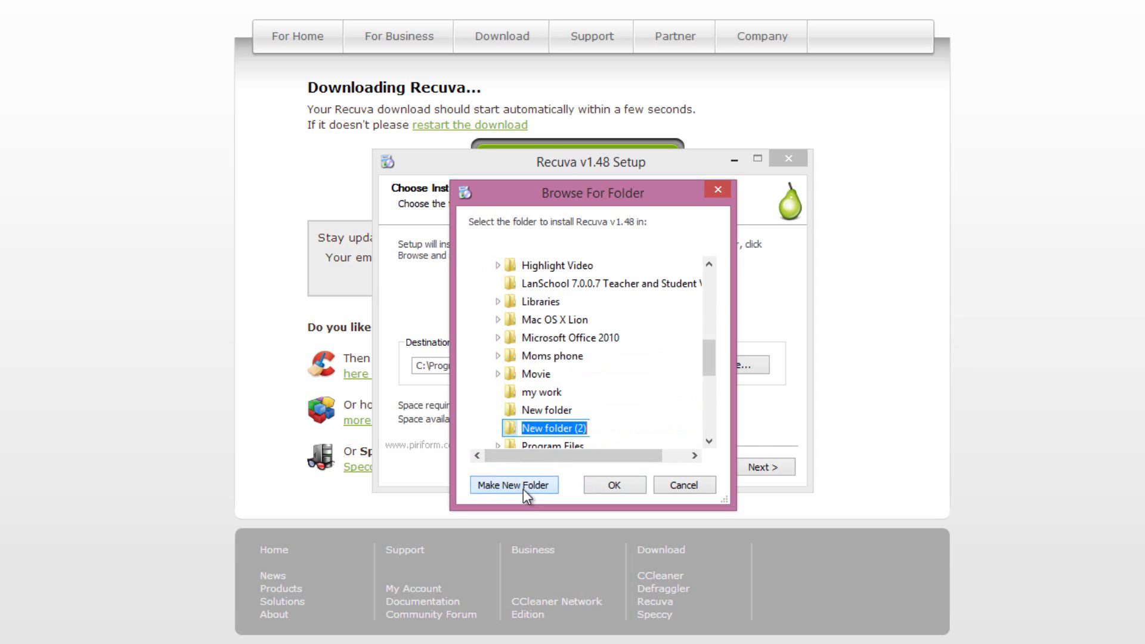
pyautogui.write('Recuva')
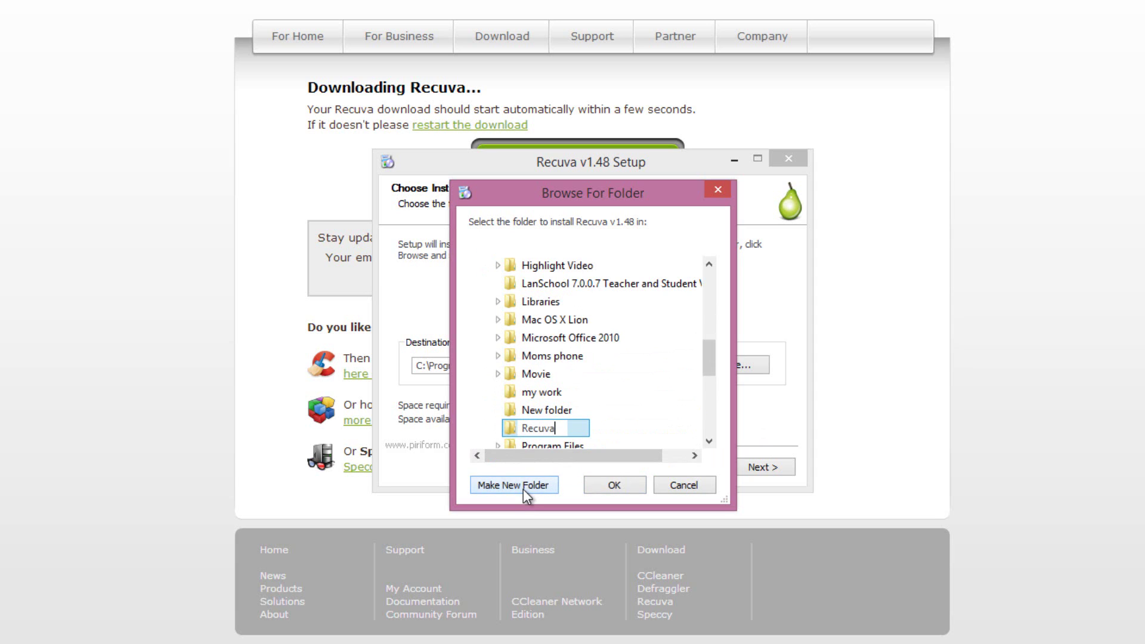
pyautogui.press('Return')
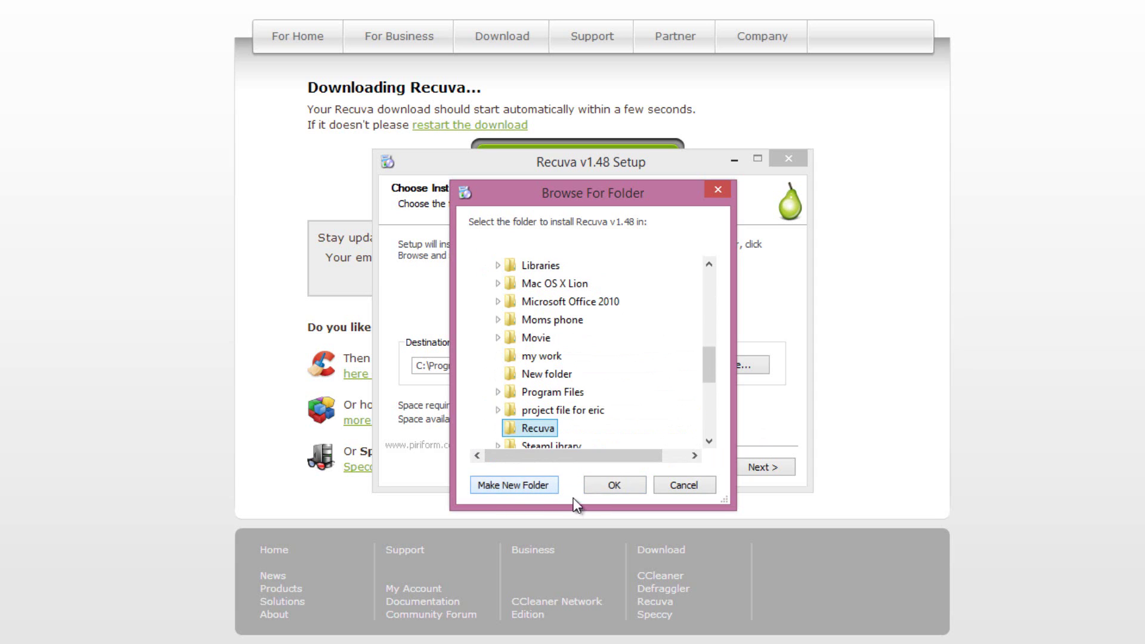
pyautogui.click(598, 487)
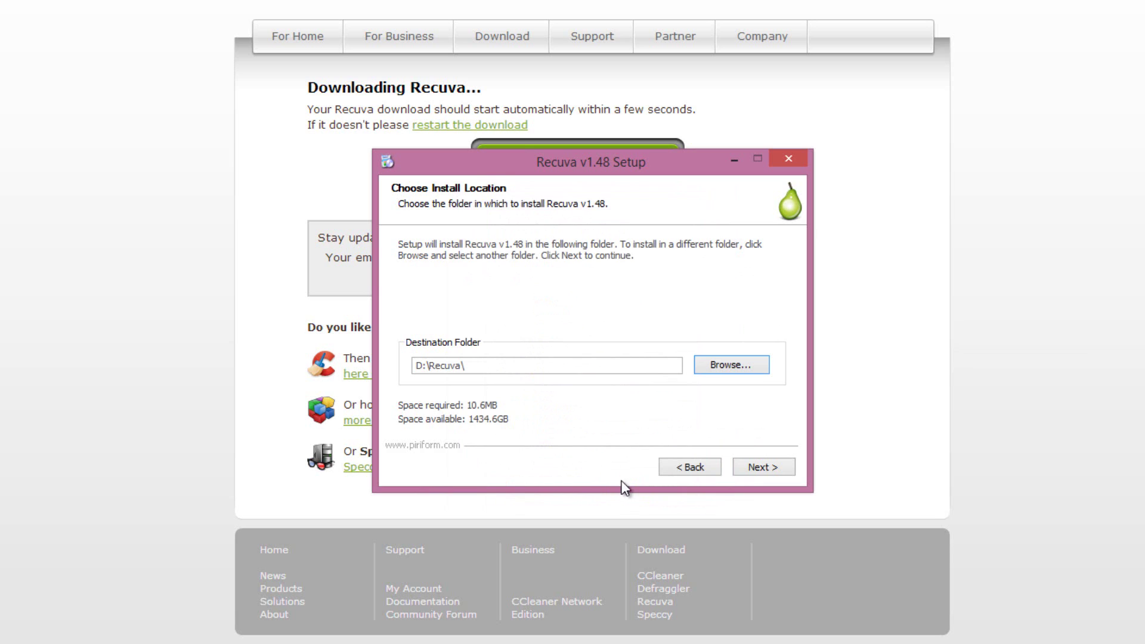
# - Untick shortcuts, Explorer and Recycle Bin options and update checks, install, and finish without launching
pyautogui.click(754, 467)
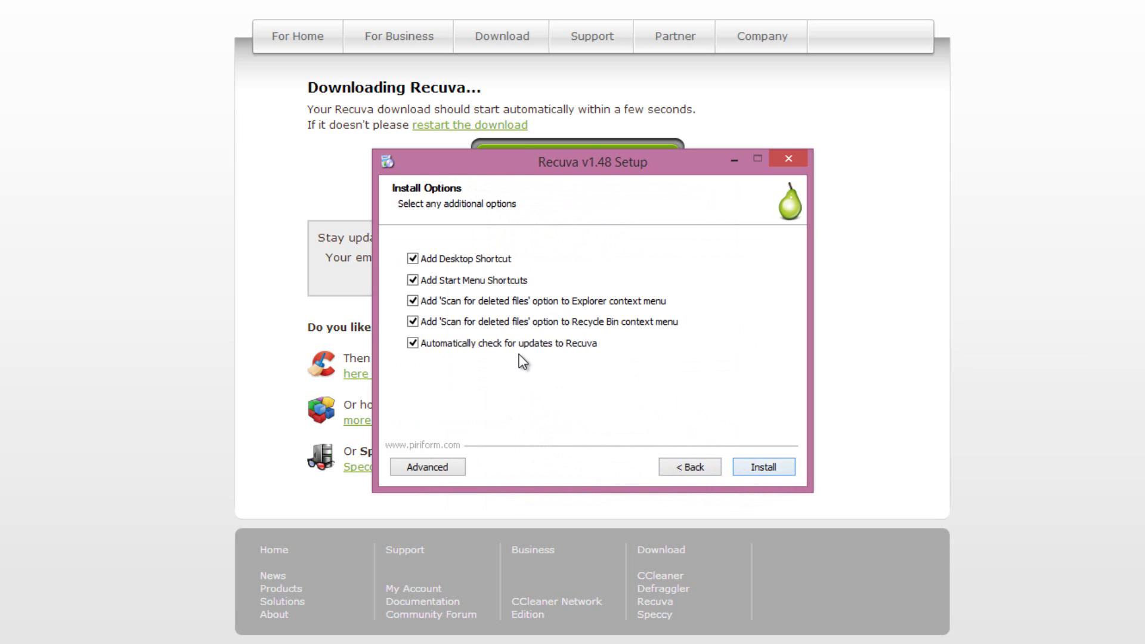
pyautogui.click(519, 339)
pyautogui.click(519, 322)
pyautogui.click(519, 302)
pyautogui.click(489, 280)
pyautogui.click(489, 257)
pyautogui.click(745, 466)
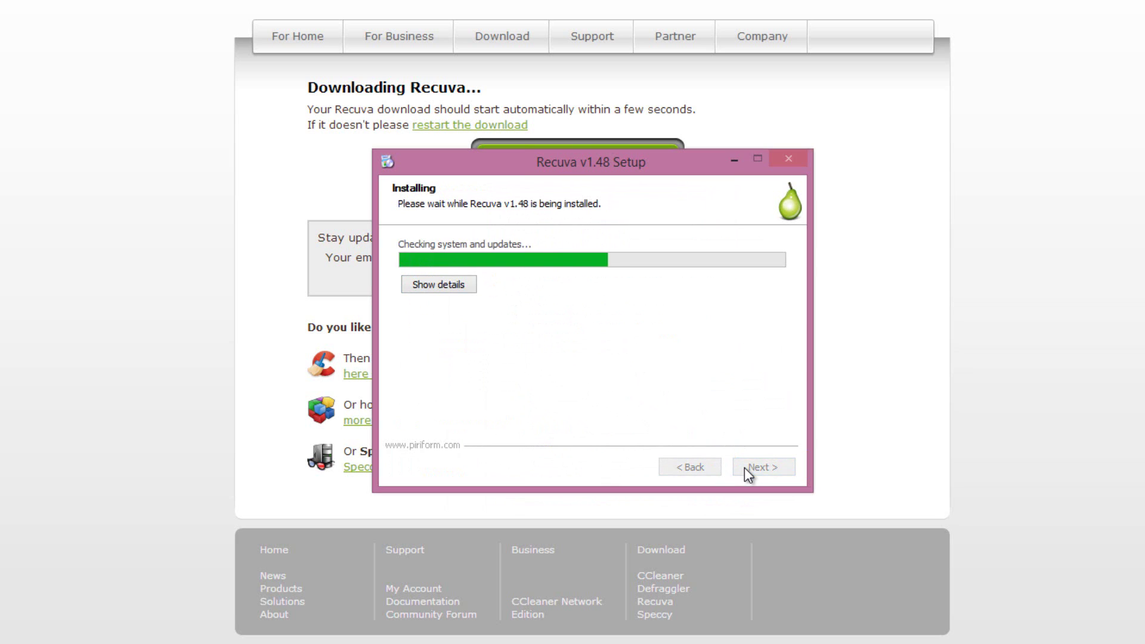
pyautogui.click(588, 330)
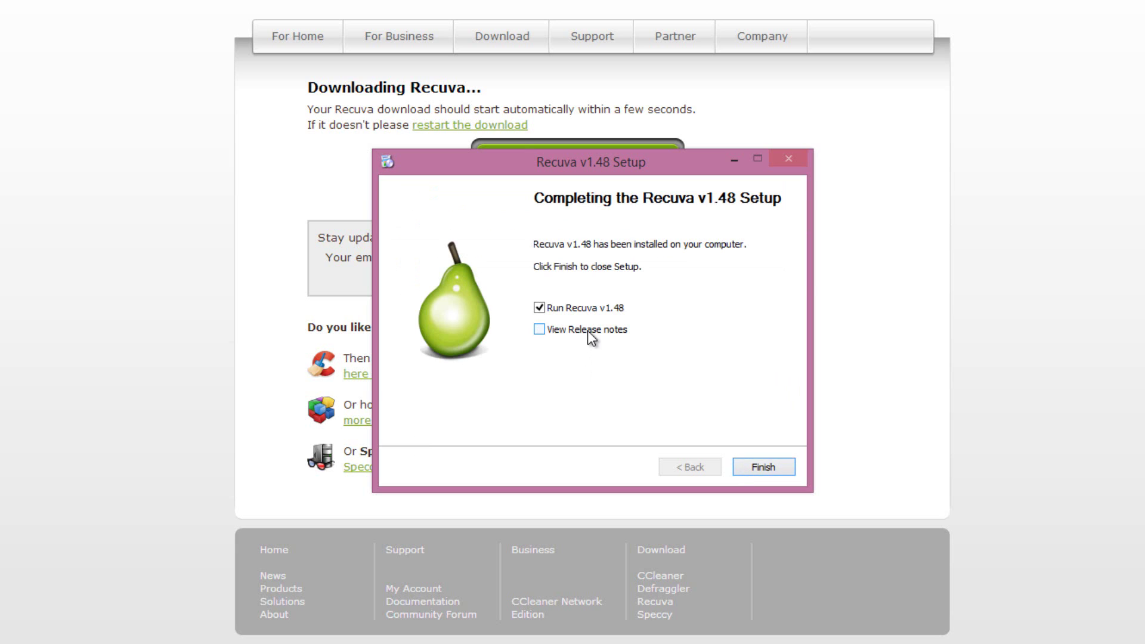
pyautogui.click(625, 305)
pyautogui.click(755, 461)
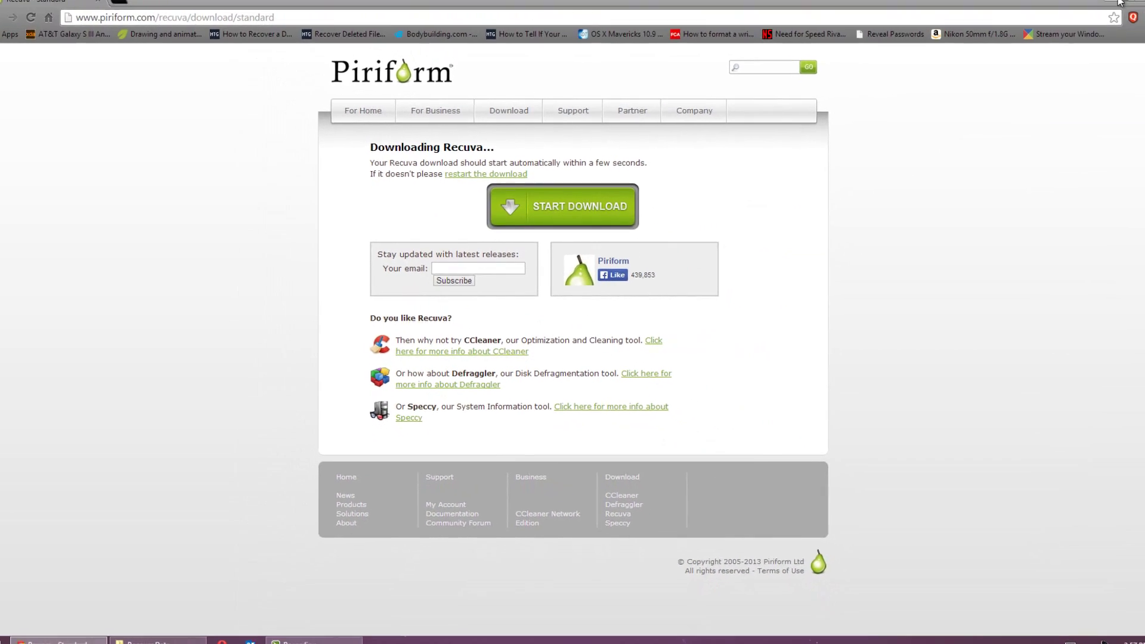
# - Bring back File Explorer, open the Recuva folder on 2TB HD (D:) and select recuva64.exe
pyautogui.press('super+d')
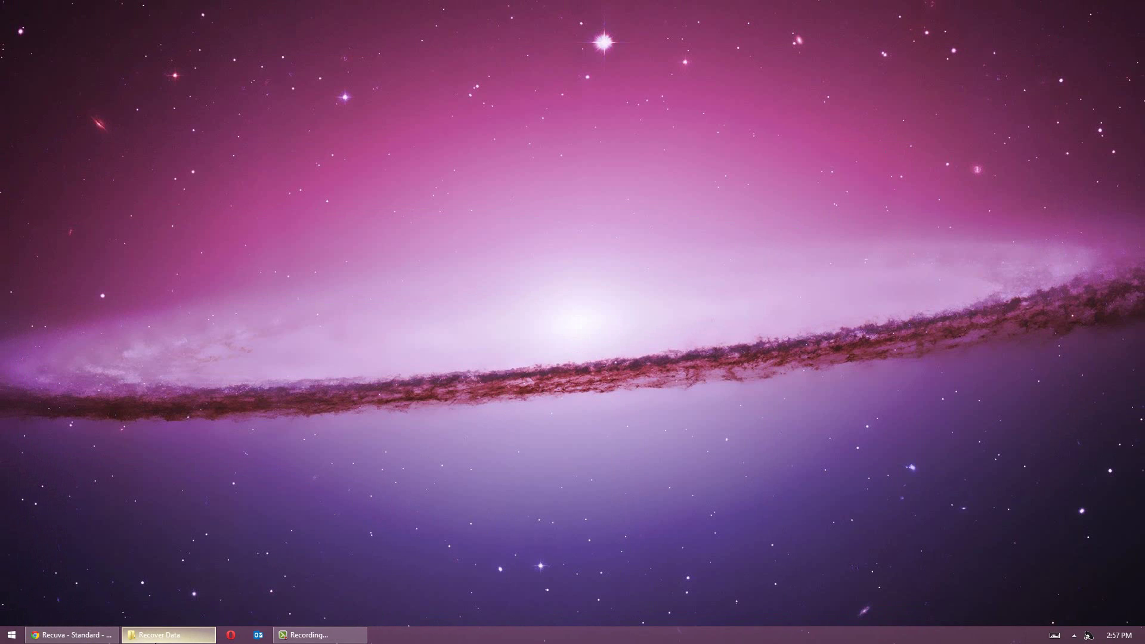
pyautogui.click(162, 635)
pyautogui.click(132, 420)
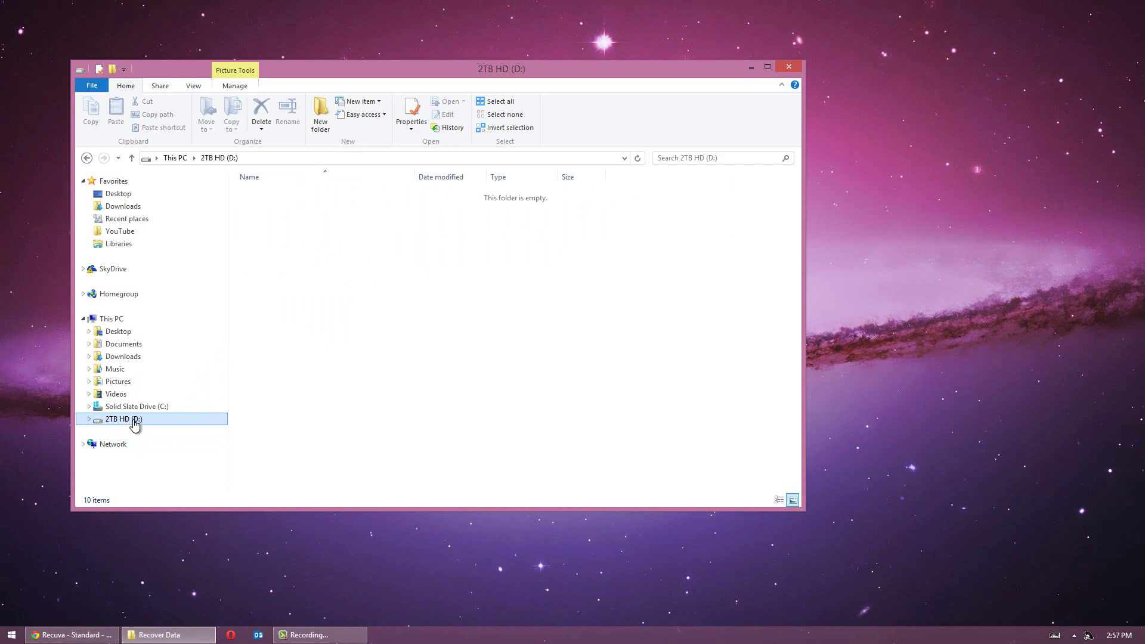
pyautogui.click(273, 374)
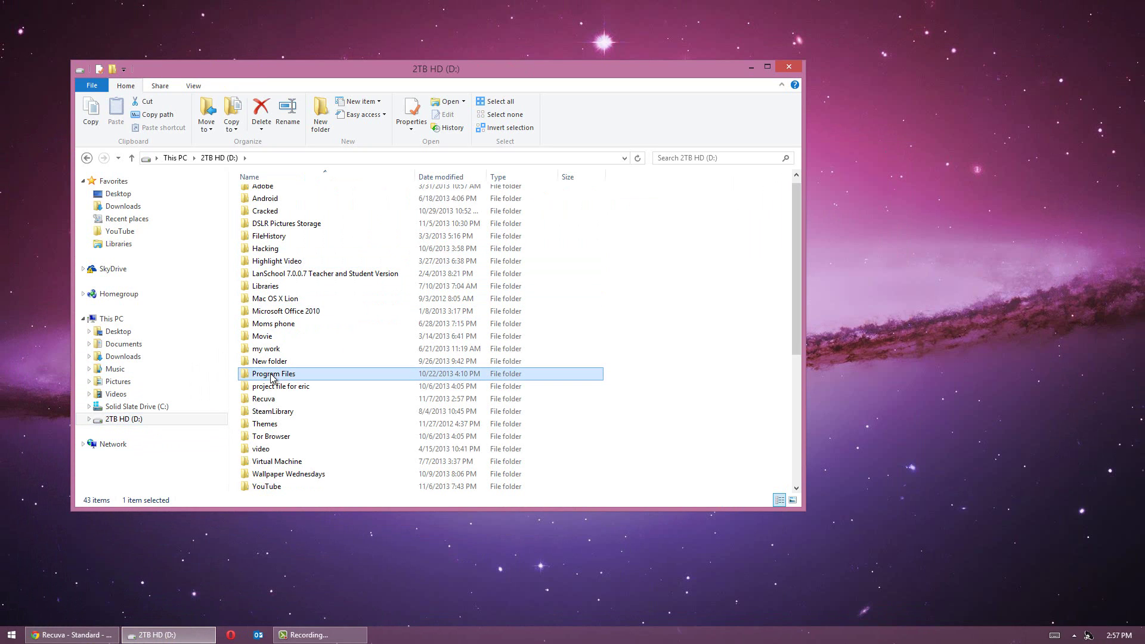
pyautogui.doubleClick(274, 397)
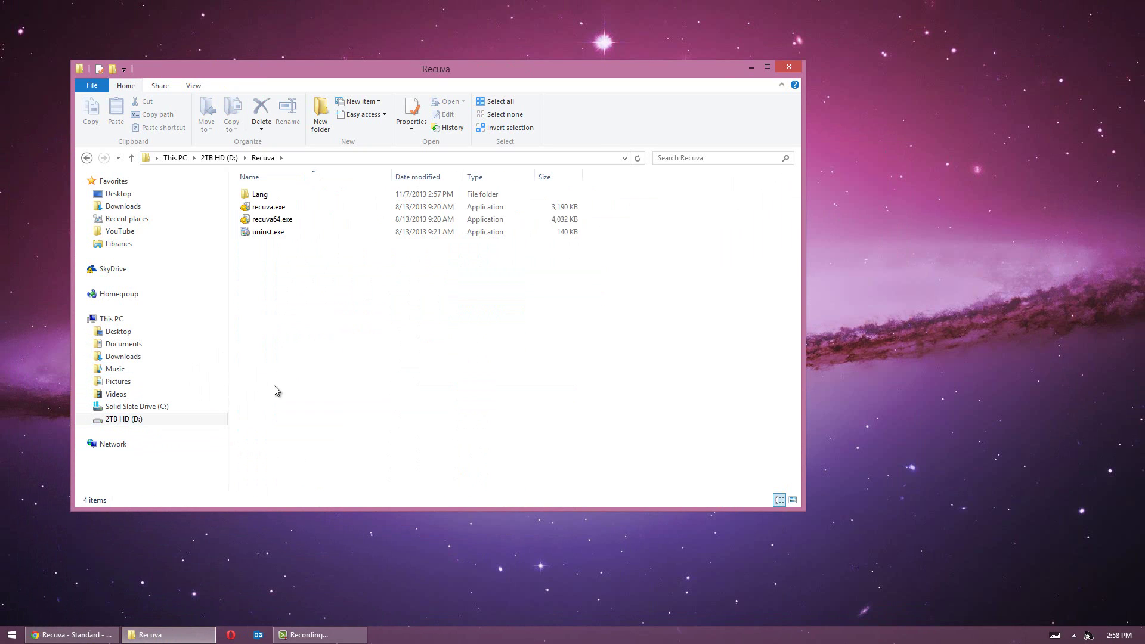
pyautogui.click(278, 221)
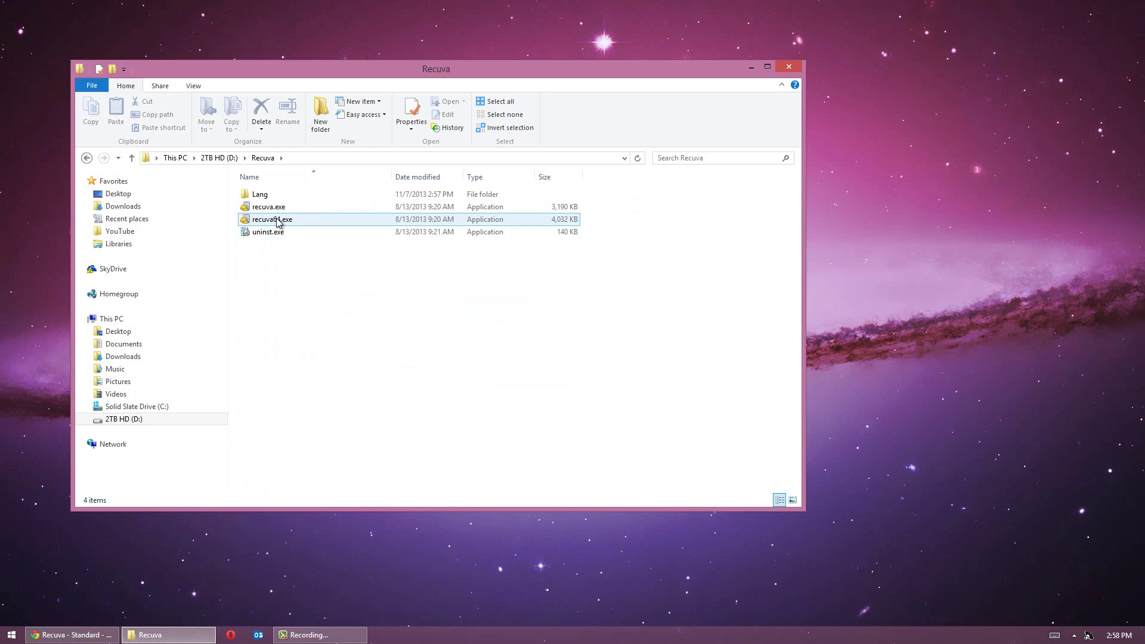
# - Launch recuva64.exe and scan for All Files in all locations through the wizard
pyautogui.doubleClick(277, 221)
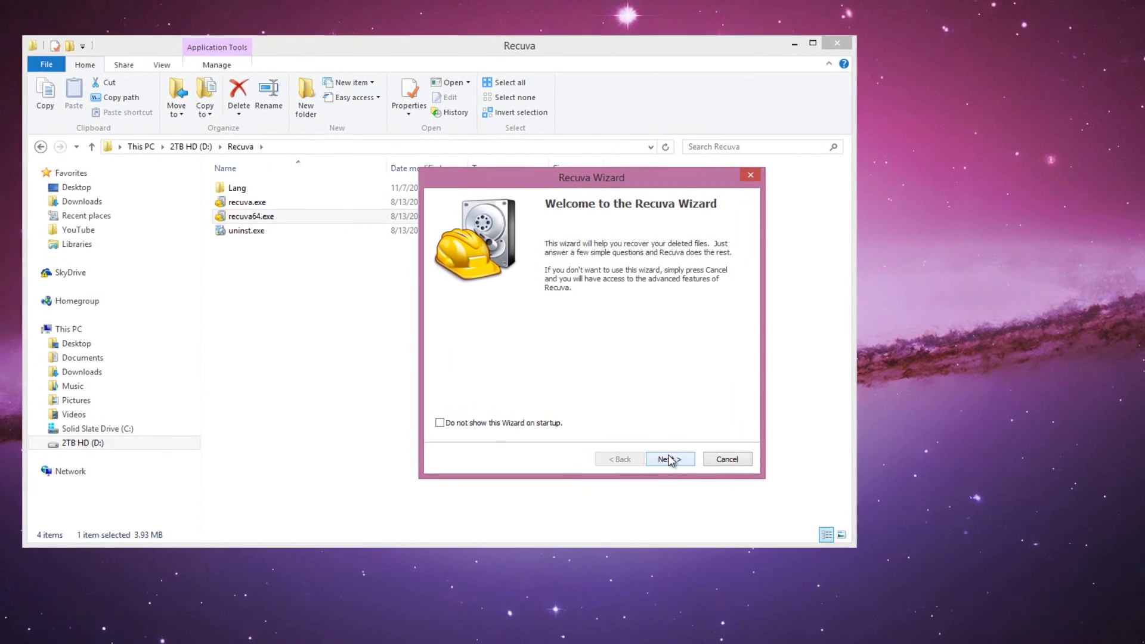
pyautogui.click(643, 433)
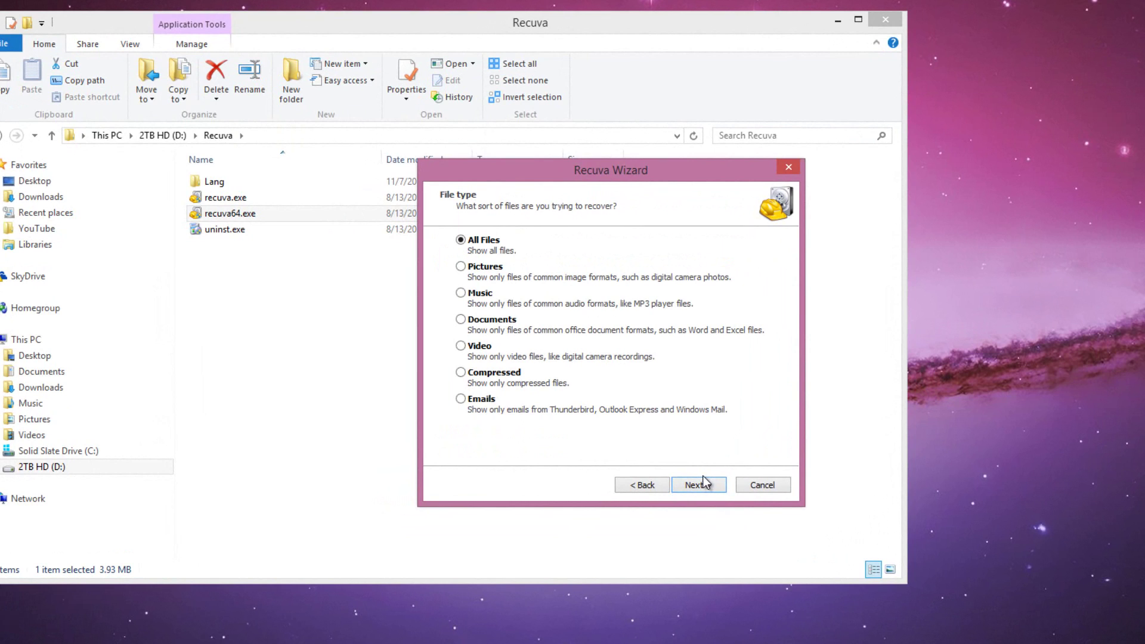
pyautogui.click(705, 484)
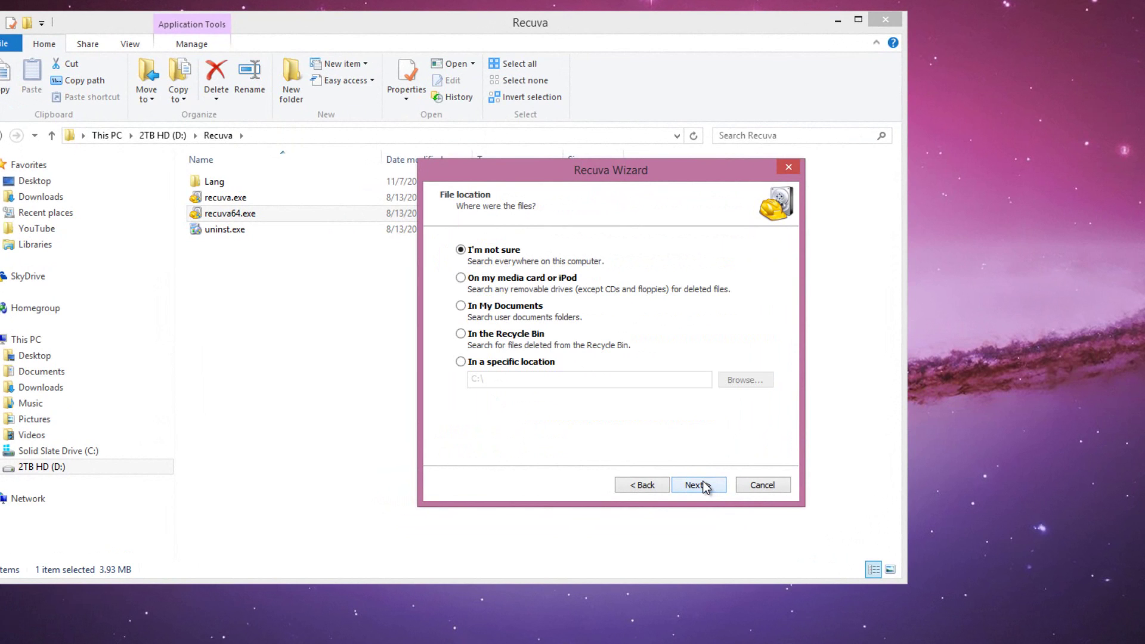
pyautogui.click(705, 485)
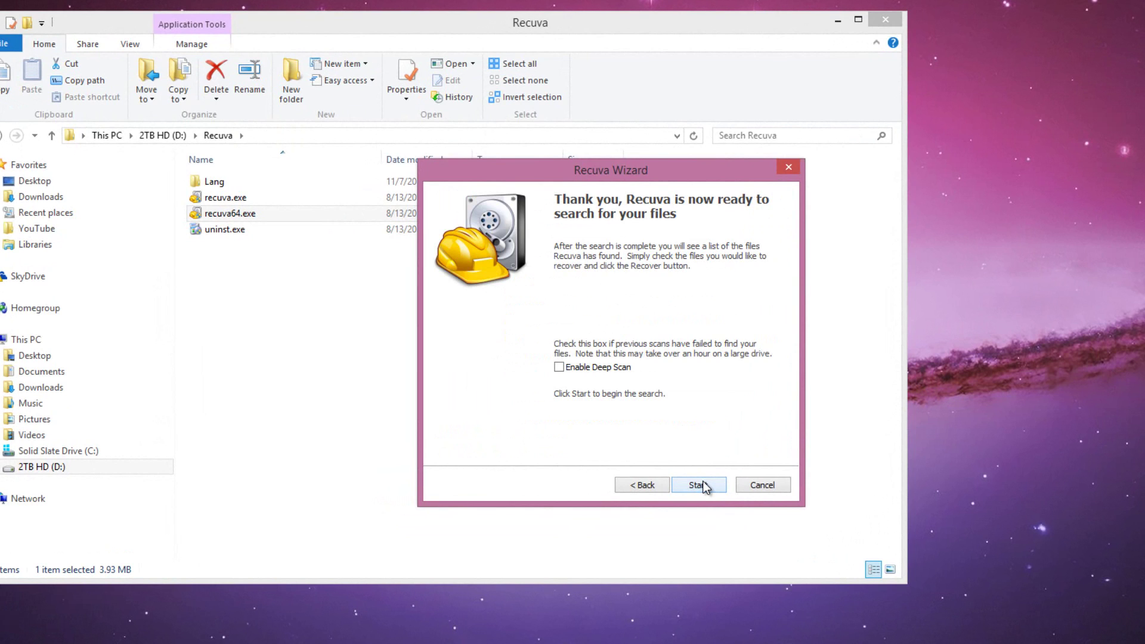
pyautogui.click(697, 485)
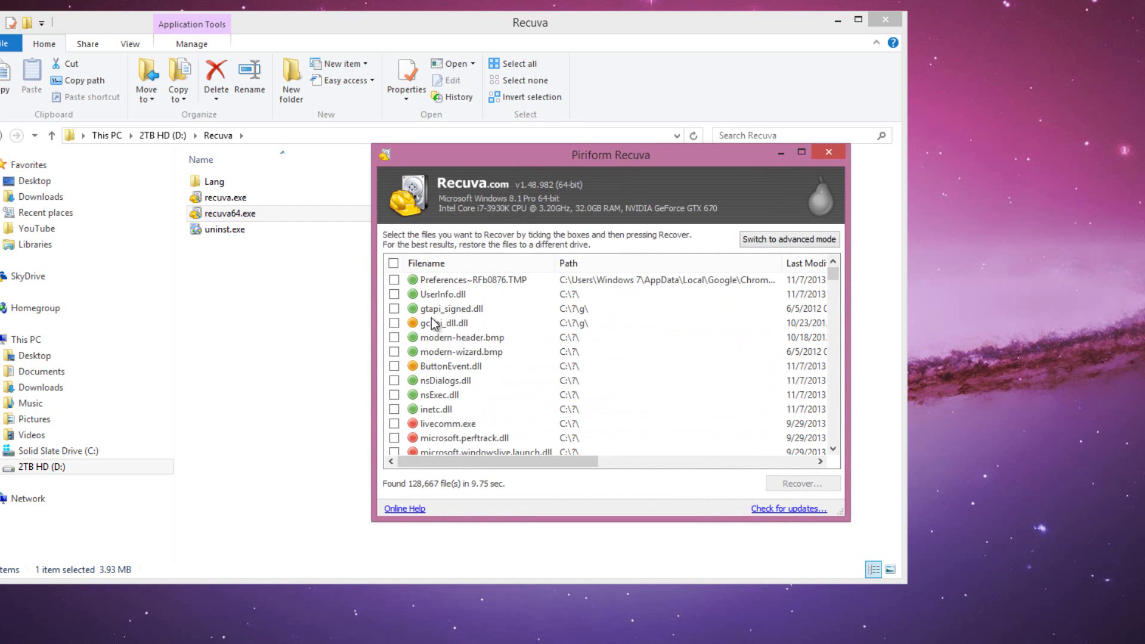
# - Sort the results by Filename both ways, scroll the list, then switch to advanced mode
pyautogui.click(433, 266)
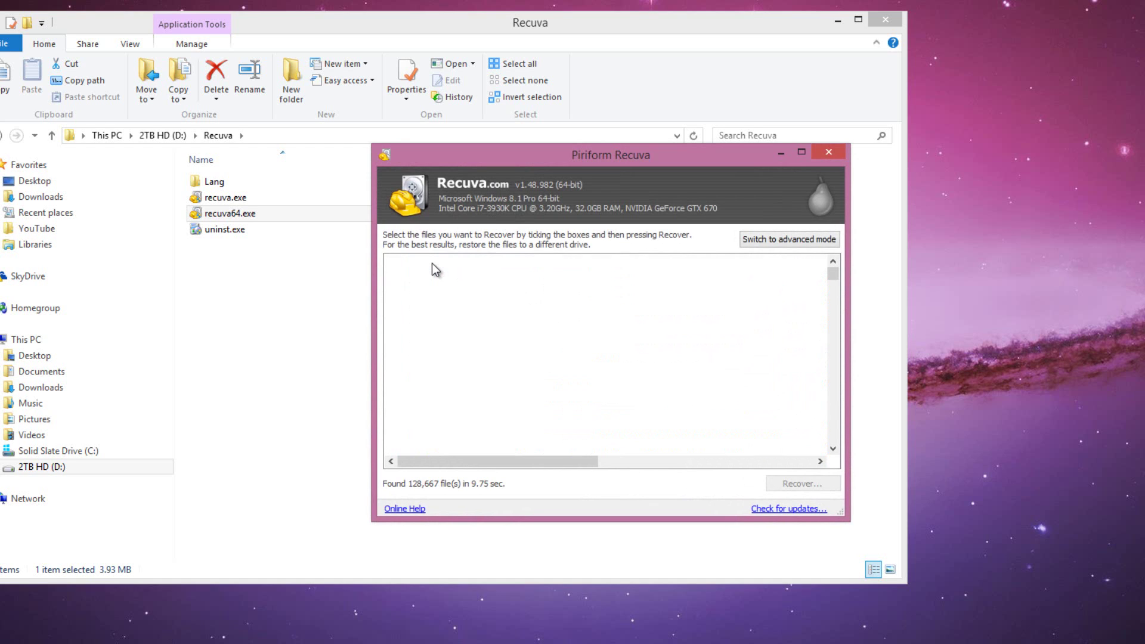
pyautogui.click(434, 263)
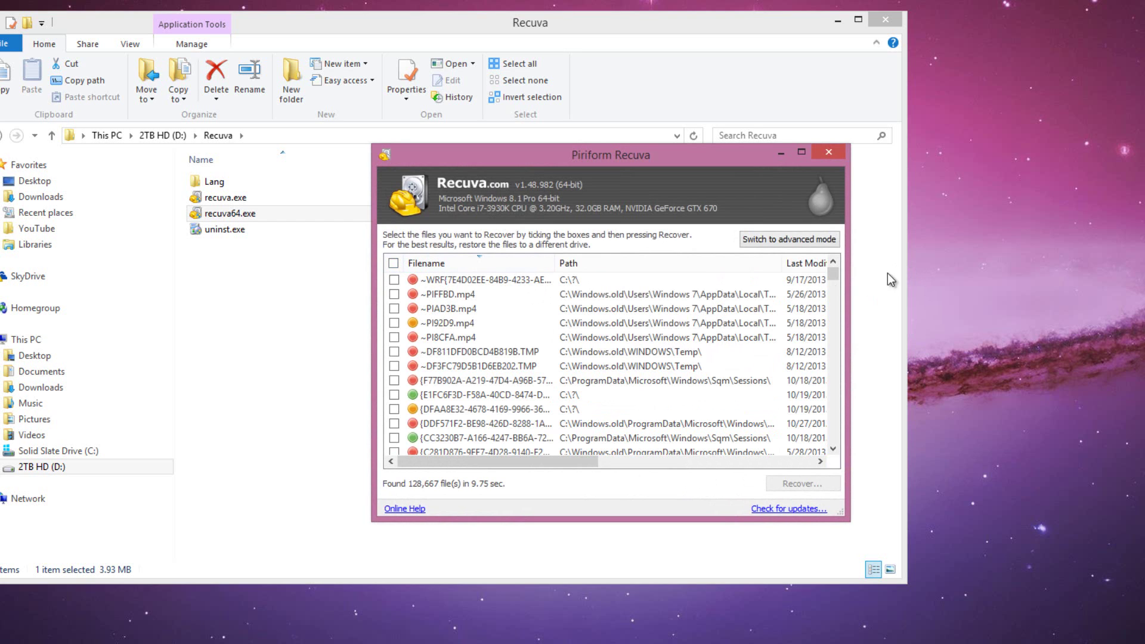
pyautogui.moveTo(833, 275); pyautogui.dragTo(830, 337)
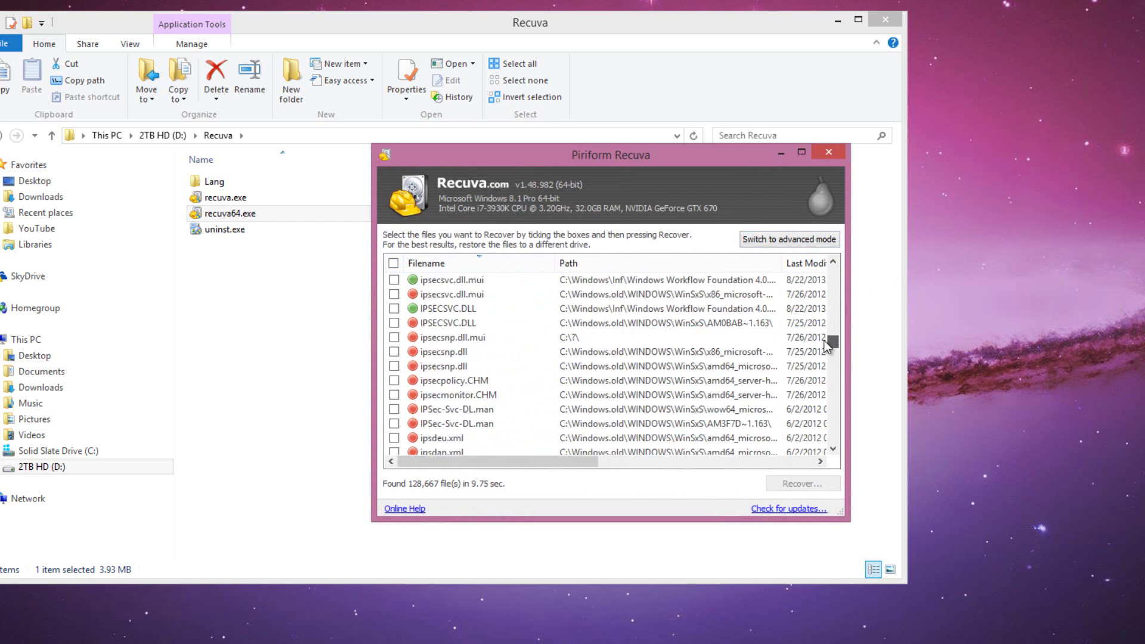
pyautogui.moveTo(827, 348); pyautogui.dragTo(829, 233)
pyautogui.click(819, 237)
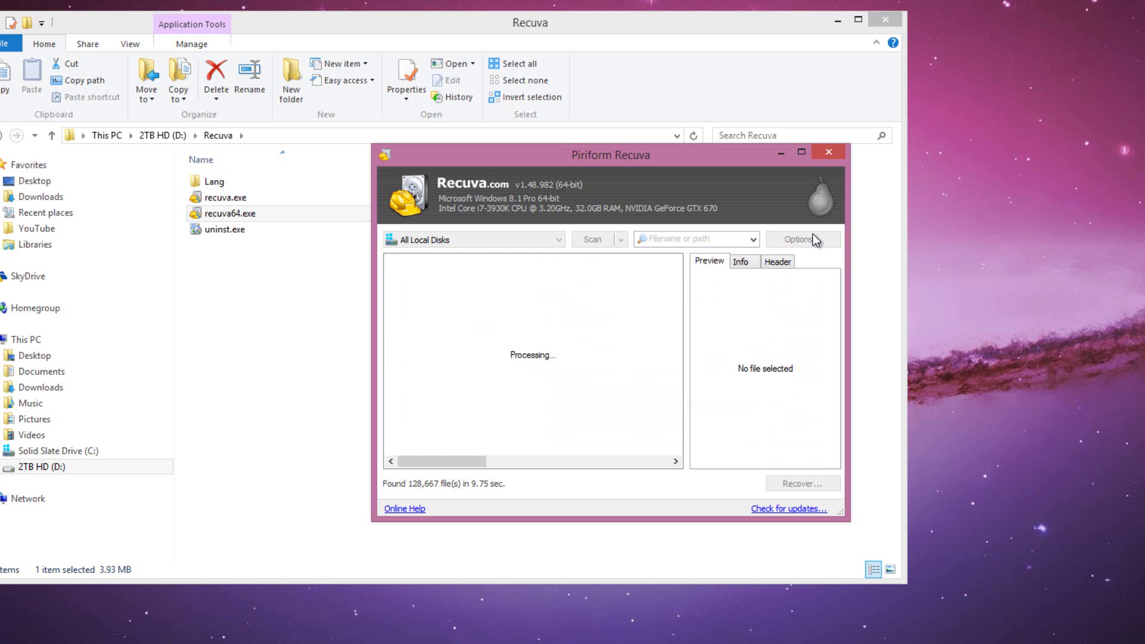
# - Close and relaunch Recuva, stepping the wizard through All Files and all locations to the final page
pyautogui.click(828, 154)
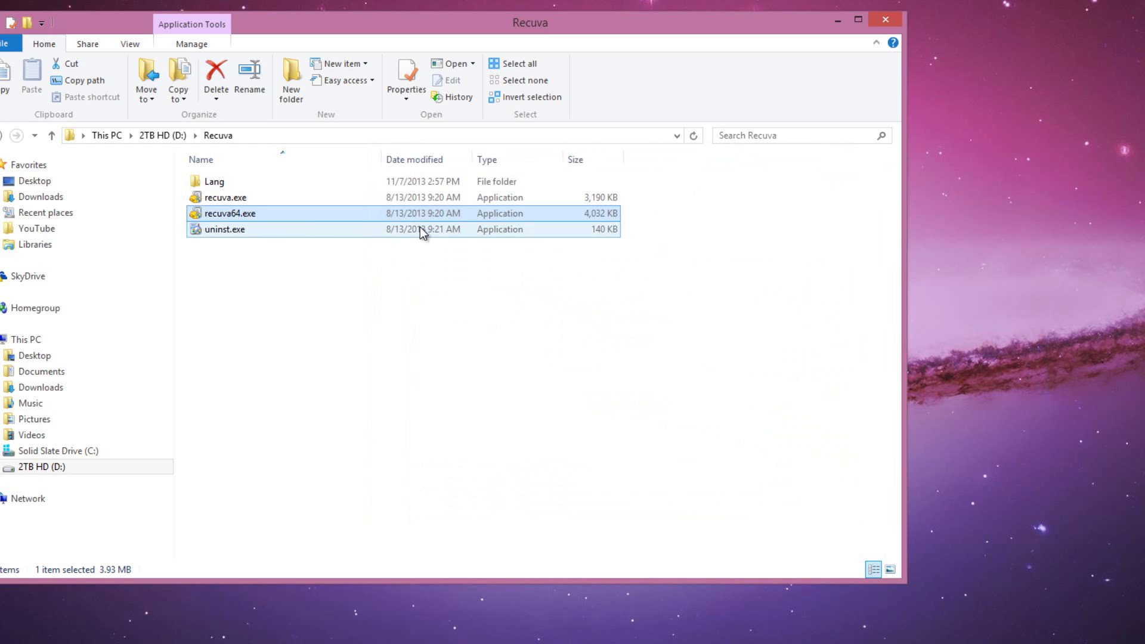
pyautogui.doubleClick(296, 216)
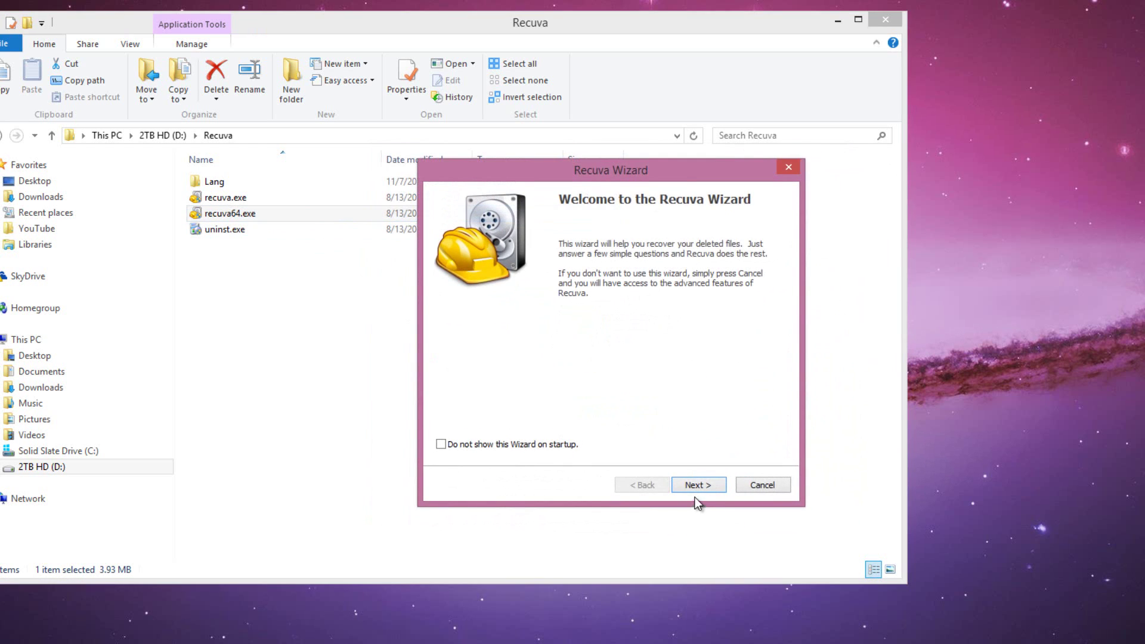
pyautogui.click(703, 486)
pyautogui.click(703, 486)
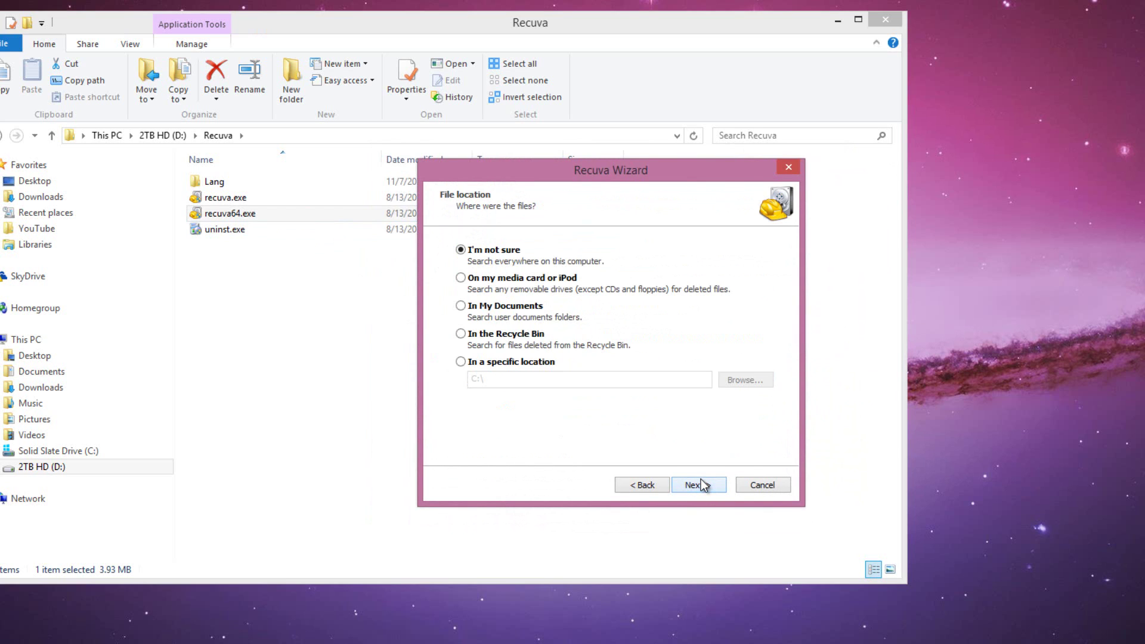
pyautogui.click(703, 485)
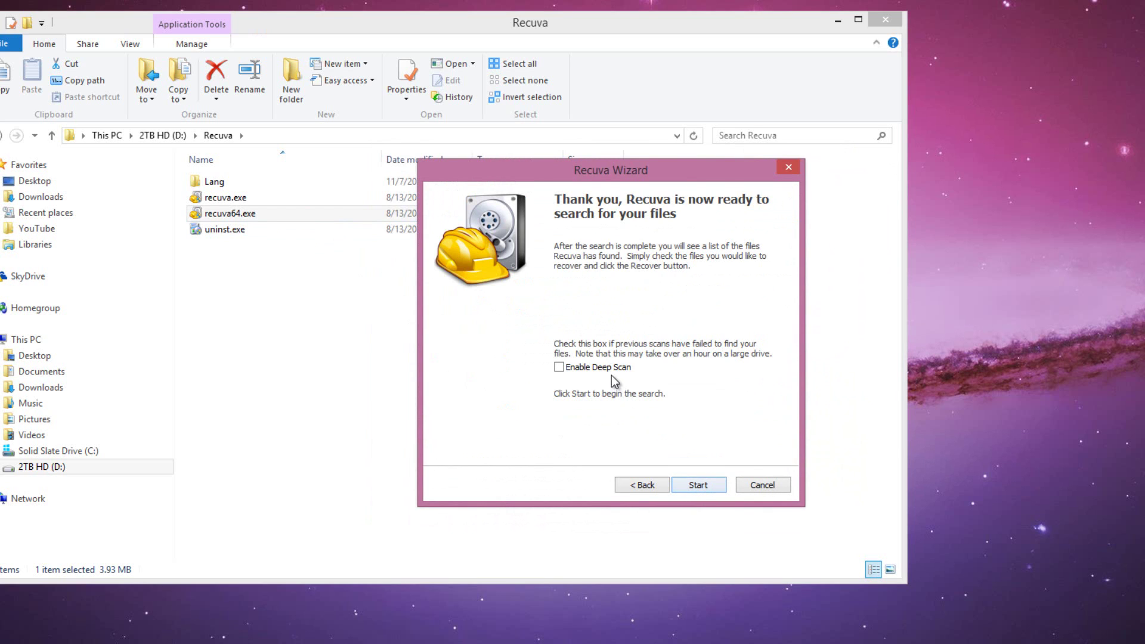